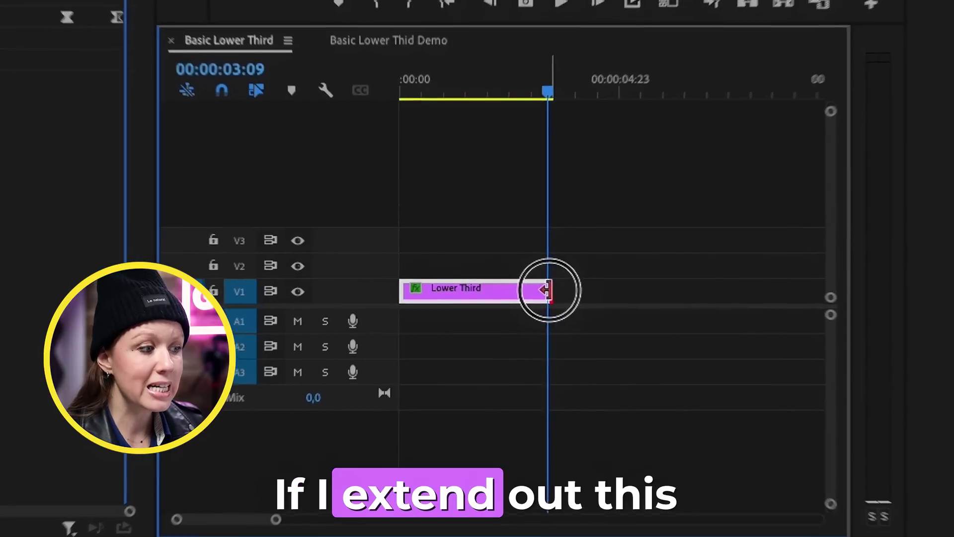
- Extend the Lower Third clip's end on V1, then play back its animation from an earlier frame
left_click_drag(548, 289, 654, 294)
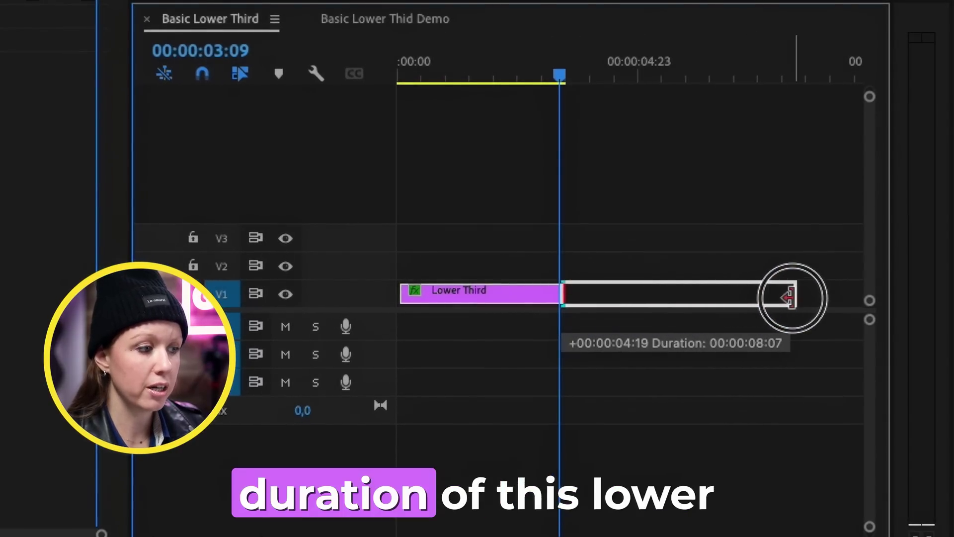
left_click_drag(790, 297, 788, 297)
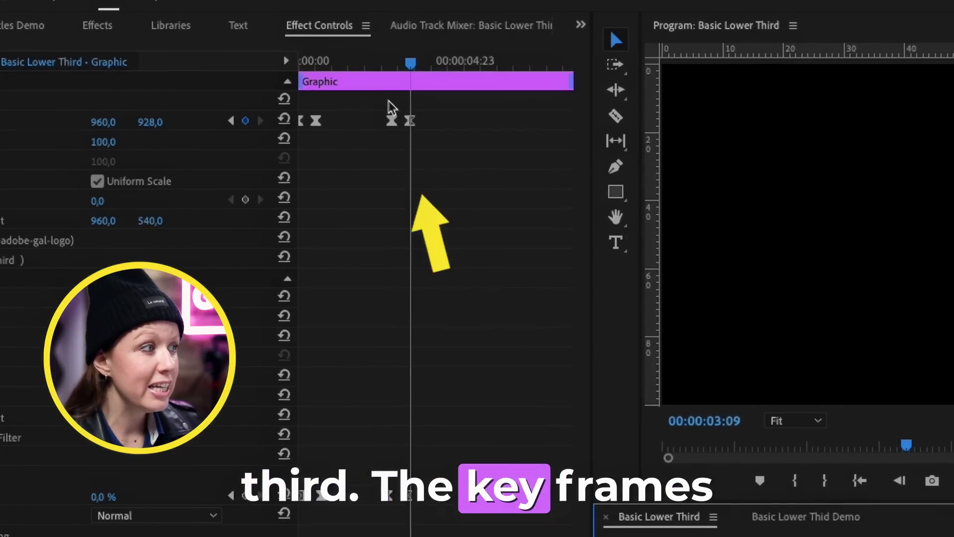
left_click_drag(407, 82, 369, 102)
key("space")
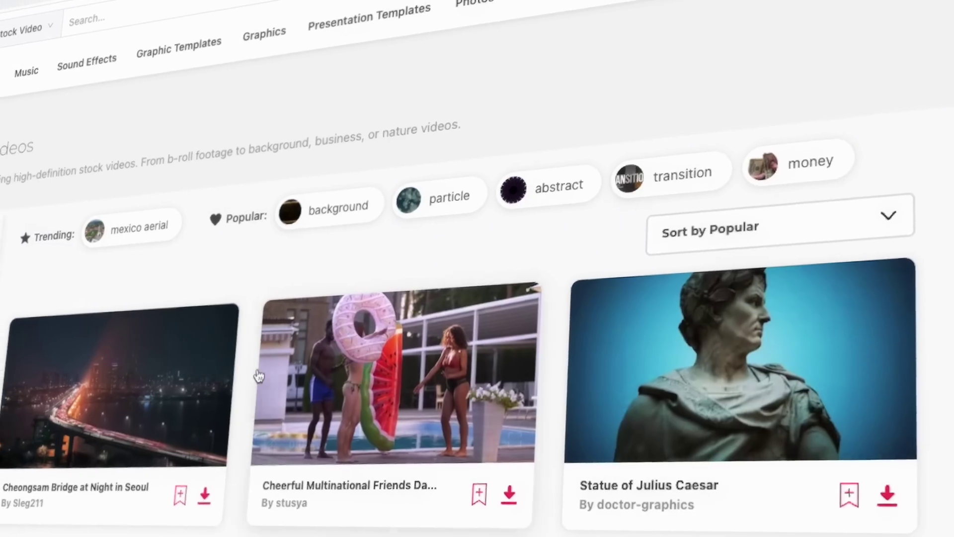
scroll(288, 393, "down", 5)
scroll(320, 395, "down", 5)
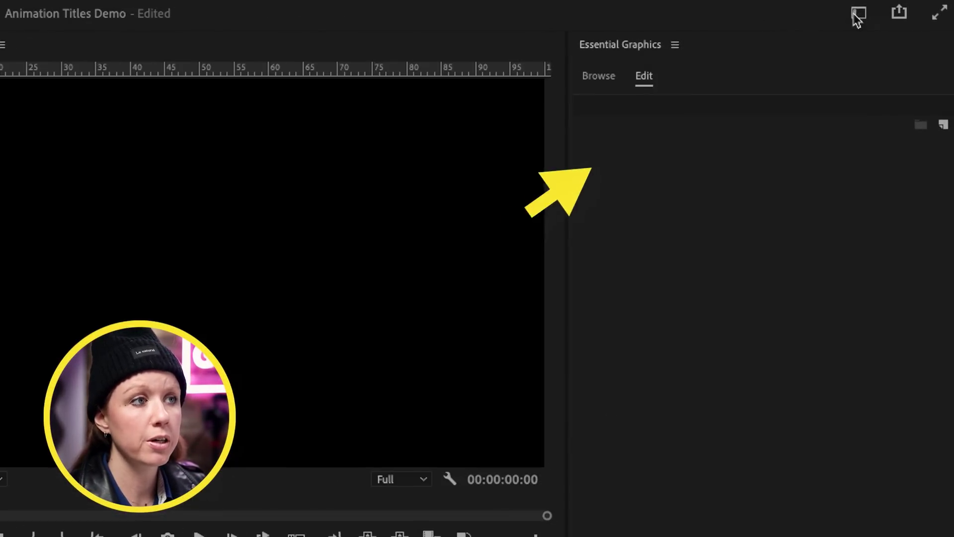
left_click(893, 7)
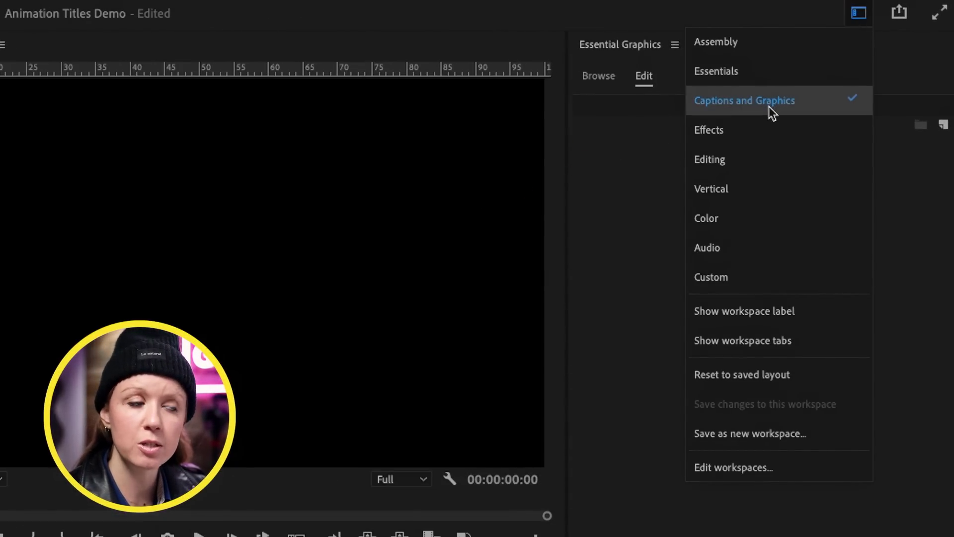
left_click(629, 377)
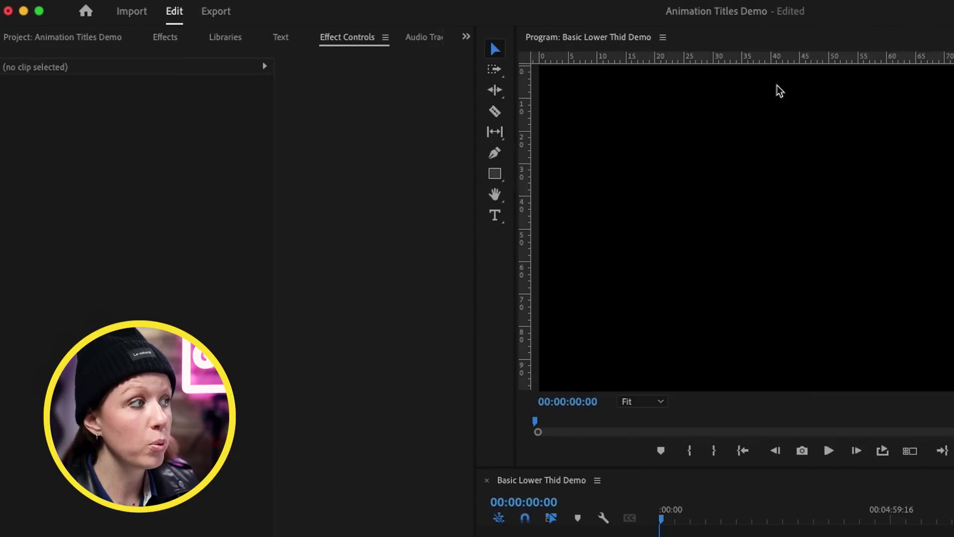
- Choose the Polygon Tool from the Rectangle tool group, then select the Pen tool
left_click(487, 282)
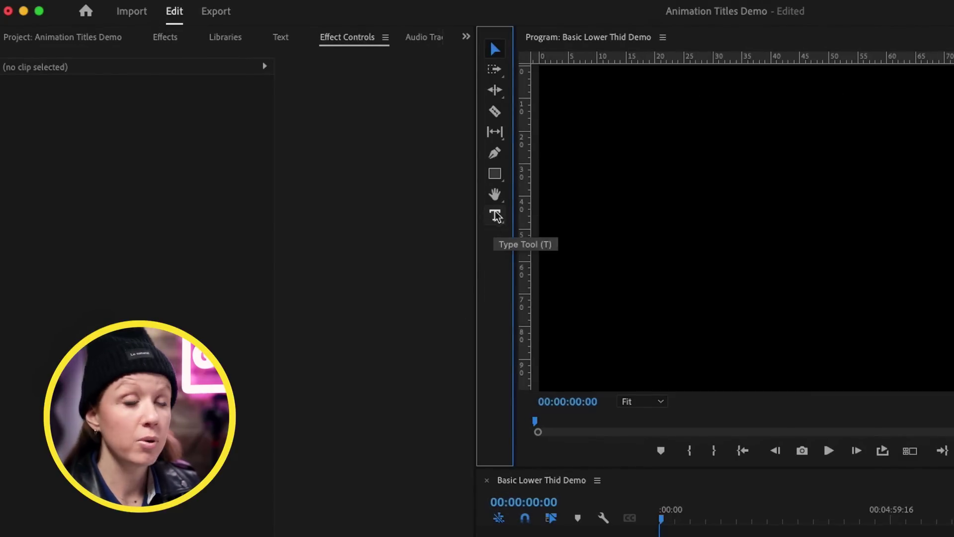
left_click(497, 180)
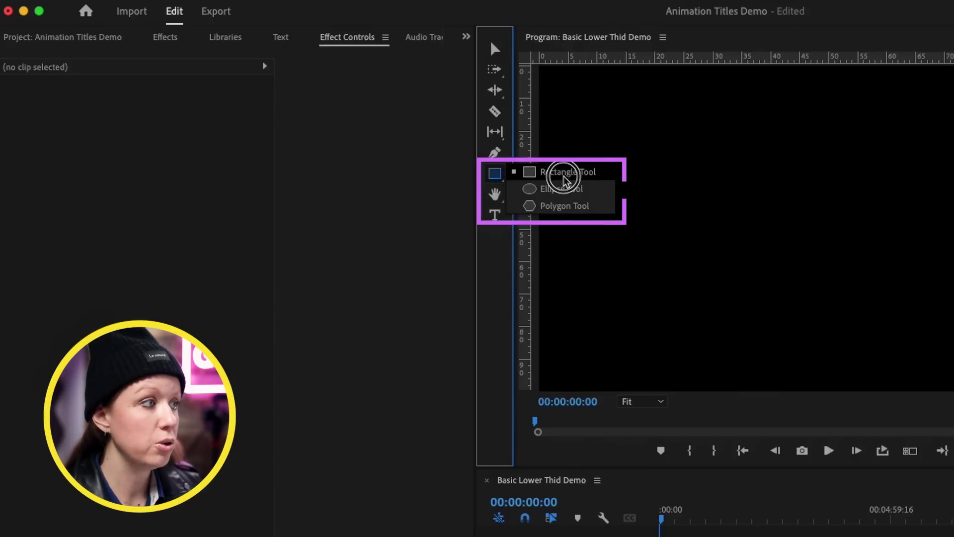
left_click(577, 208)
left_click(494, 153)
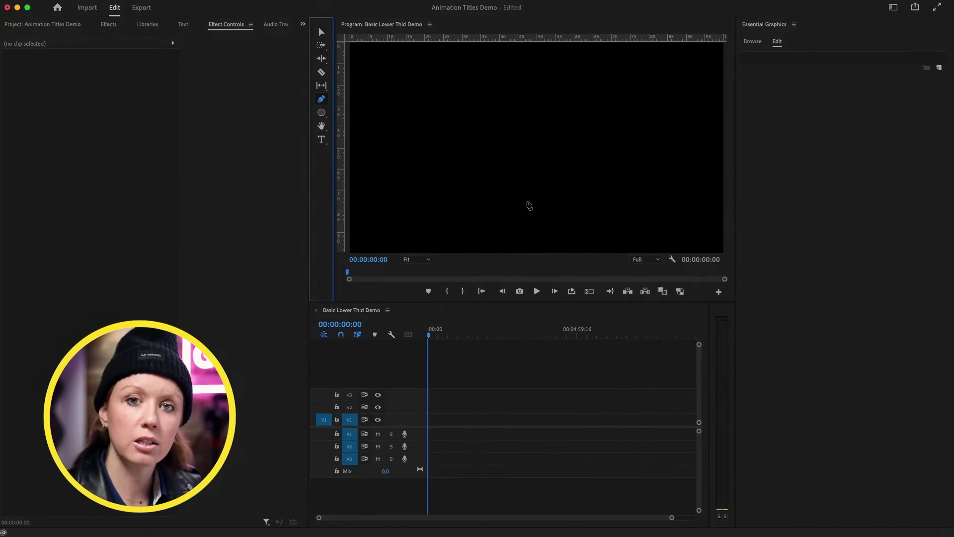
- Add a text box on the Program monitor reading 'Lower Third'
left_click(319, 141)
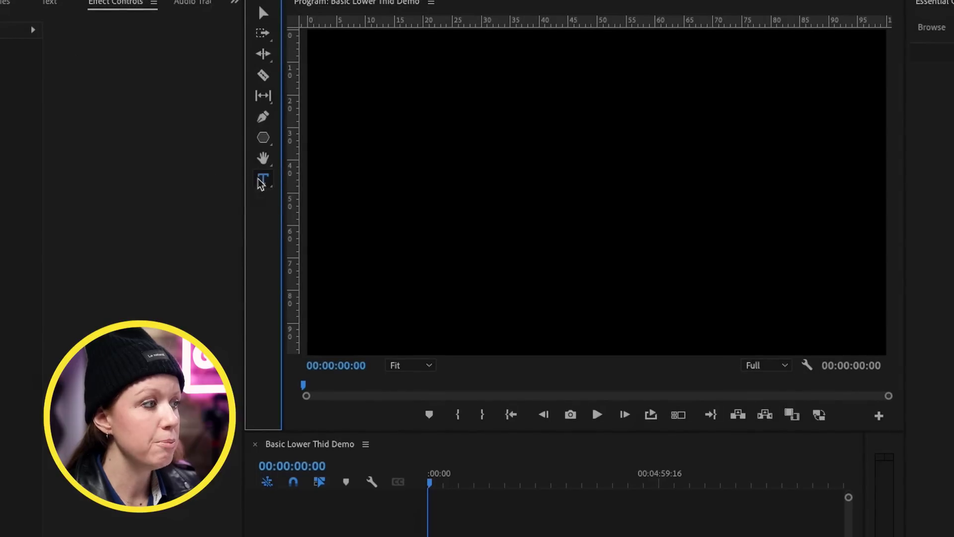
left_click(401, 243)
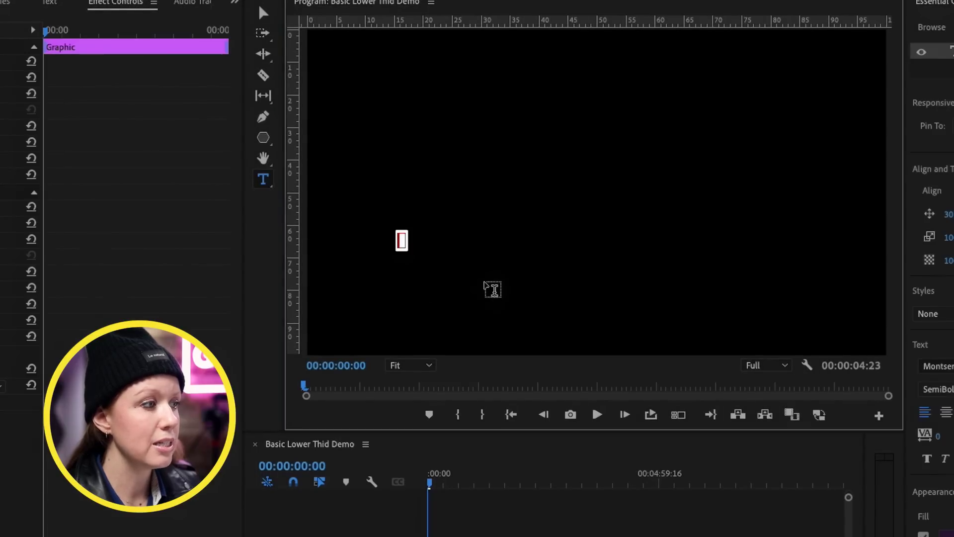
type("Lower Thi")
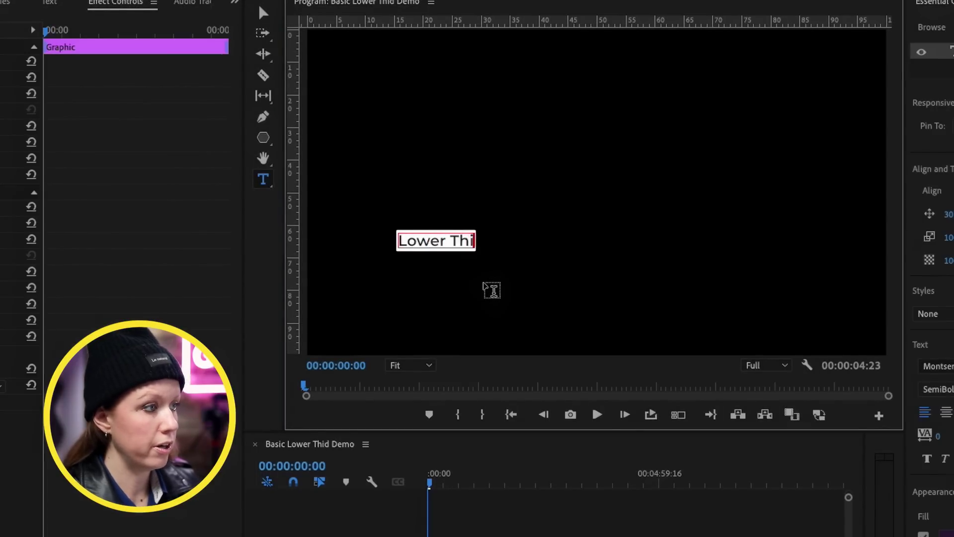
type("rd")
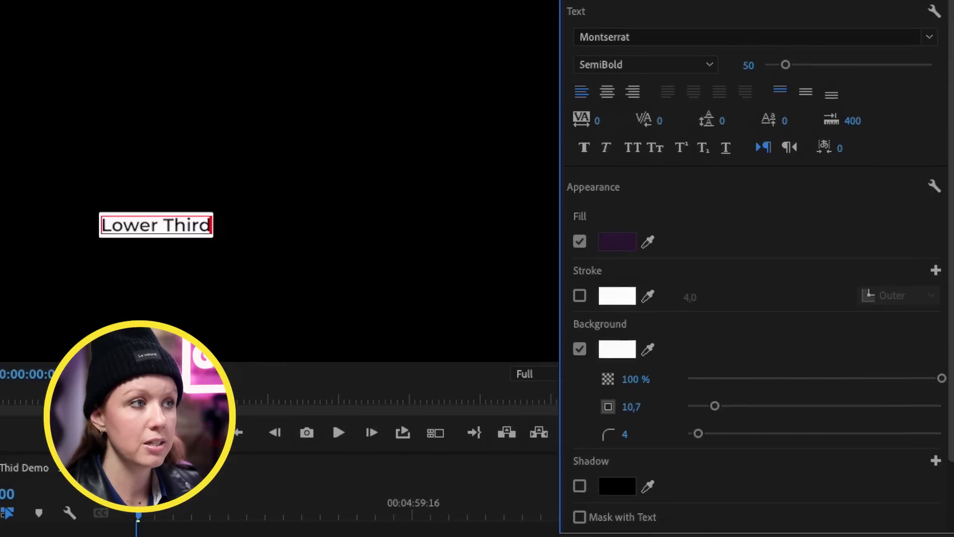
- Give the title a white Background box at 100% opacity in Essential Graphics
scroll(621, 395, "down", 2)
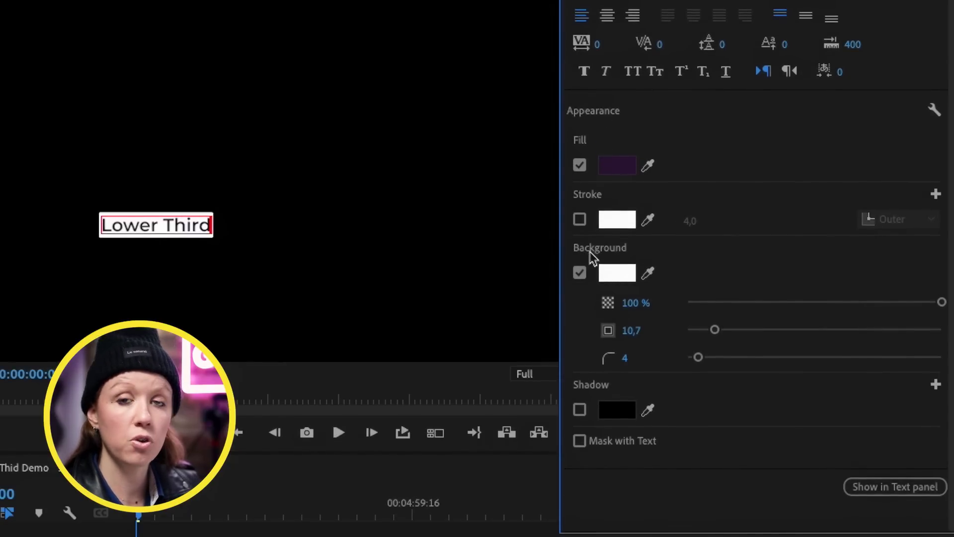
left_click(580, 273)
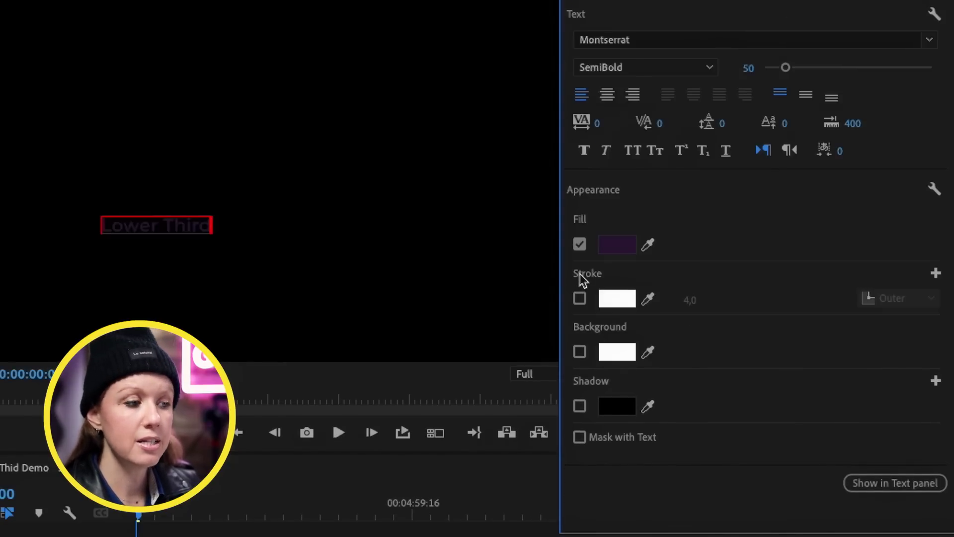
left_click(579, 352)
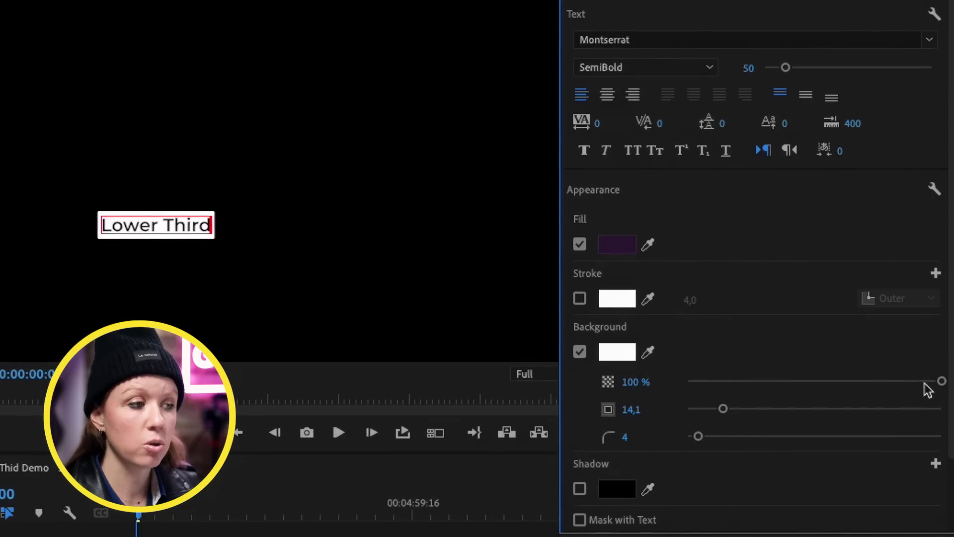
mouse_move(941, 382)
left_mouse_down()
mouse_move(773, 383)
mouse_move(942, 381)
left_mouse_up()
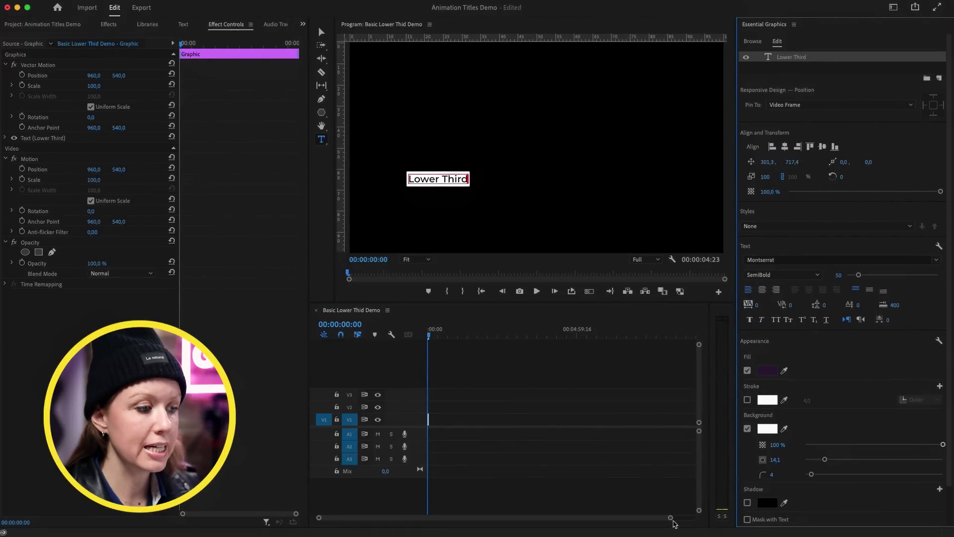
left_click_drag(670, 517, 542, 517)
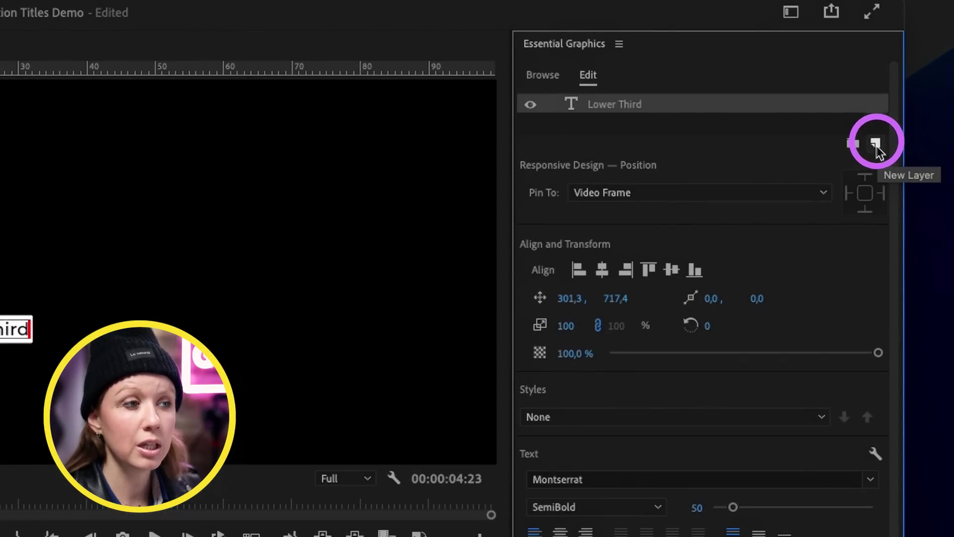
- Import premiere-adobe-gal-logo.jpg into the graphic as a New Layer From File
left_click(876, 145)
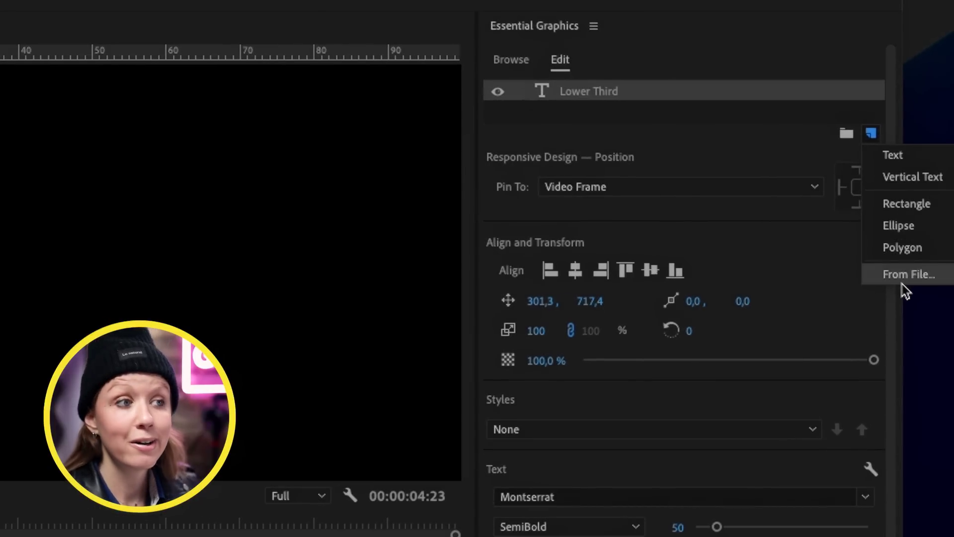
left_click(902, 285)
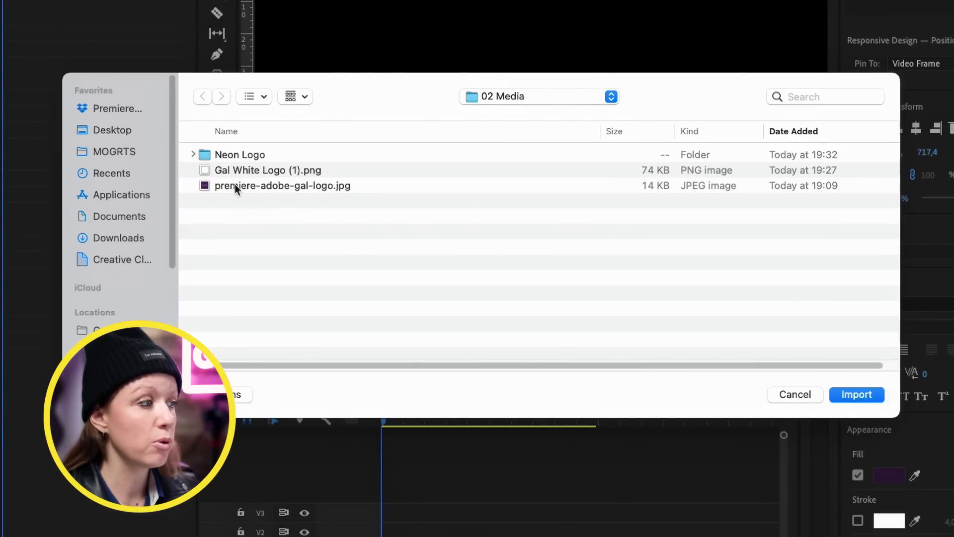
left_click(269, 187)
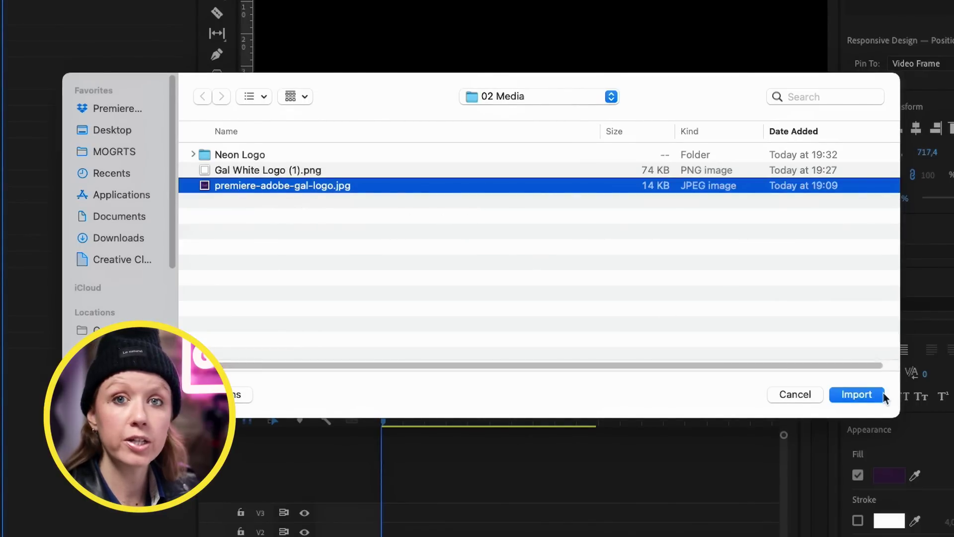
left_click(867, 395)
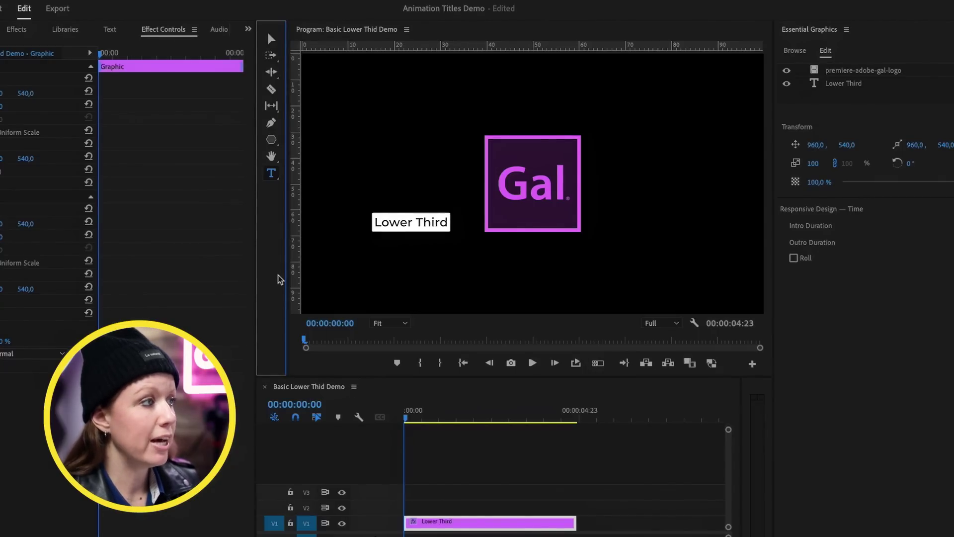
- Scale the Gal logo to 38% and place it just left of the Lower Third title
key("v")
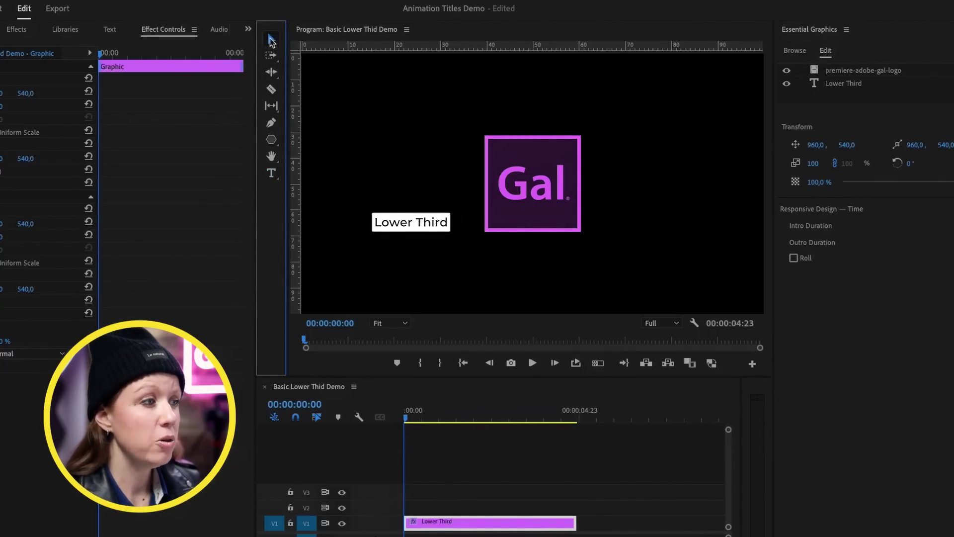
left_click(507, 186)
left_click_drag(527, 216, 451, 186)
left_click(427, 221)
mouse_move(451, 232)
left_mouse_down()
mouse_move(487, 240)
mouse_move(467, 226)
left_mouse_up()
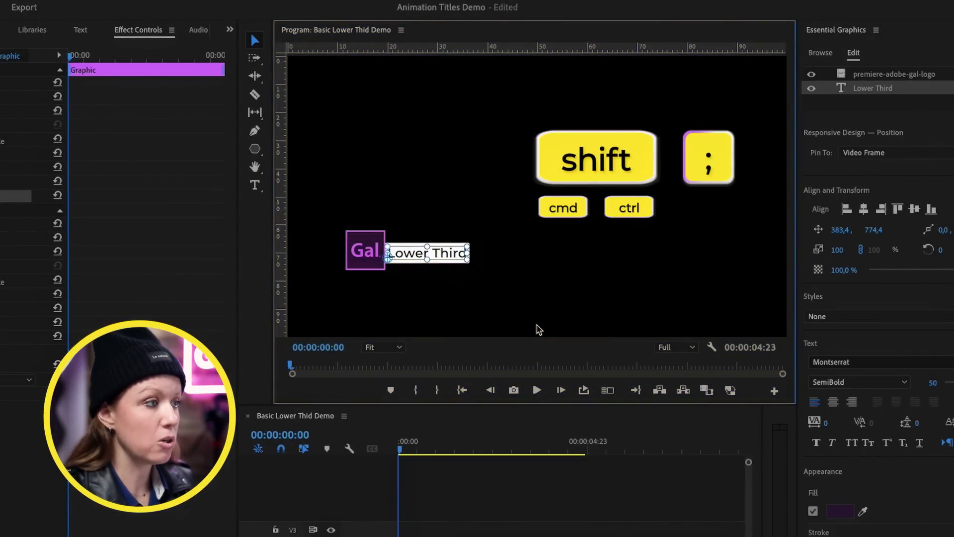
- Snap the Gal logo to the guides and place the Lower Third text flush beside it at 352.4, 850.7
left_click(358, 263)
left_click_drag(361, 263, 352, 289)
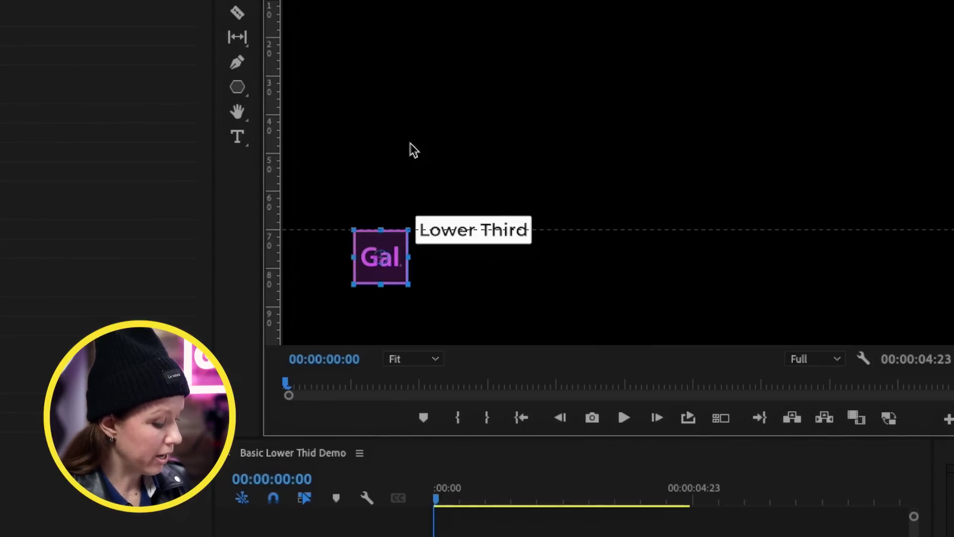
key("ctrl+r")
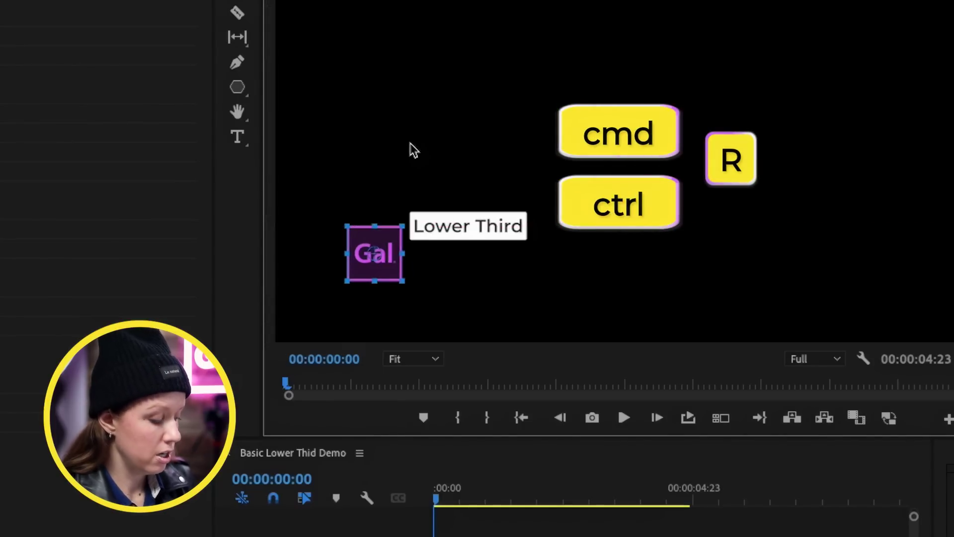
key("ctrl+r")
left_click_drag(458, 231, 458, 256)
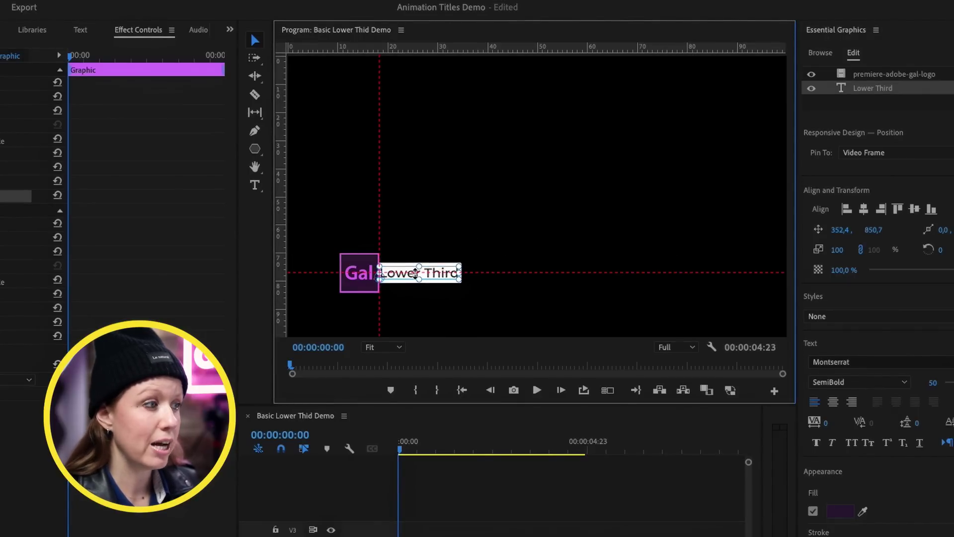
left_click_drag(415, 272, 414, 274)
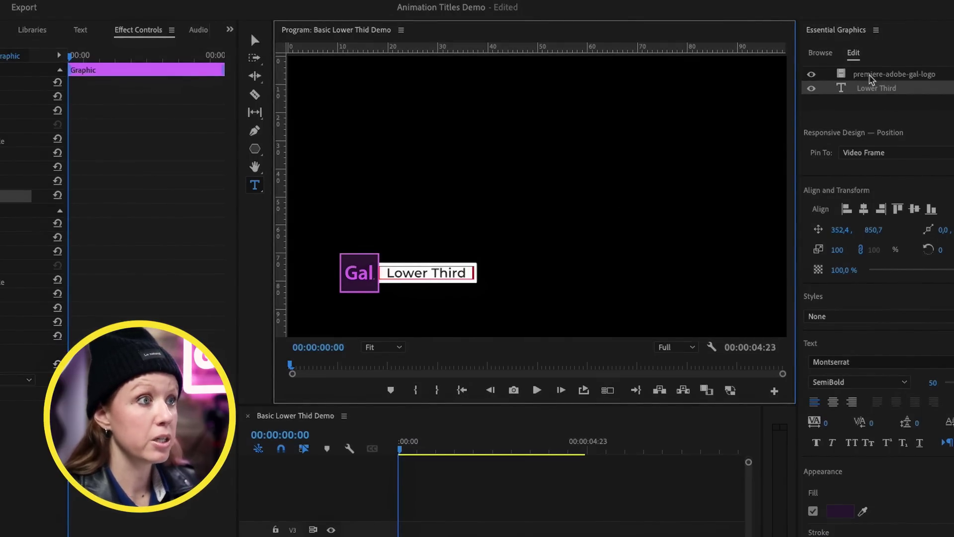
left_click(871, 76)
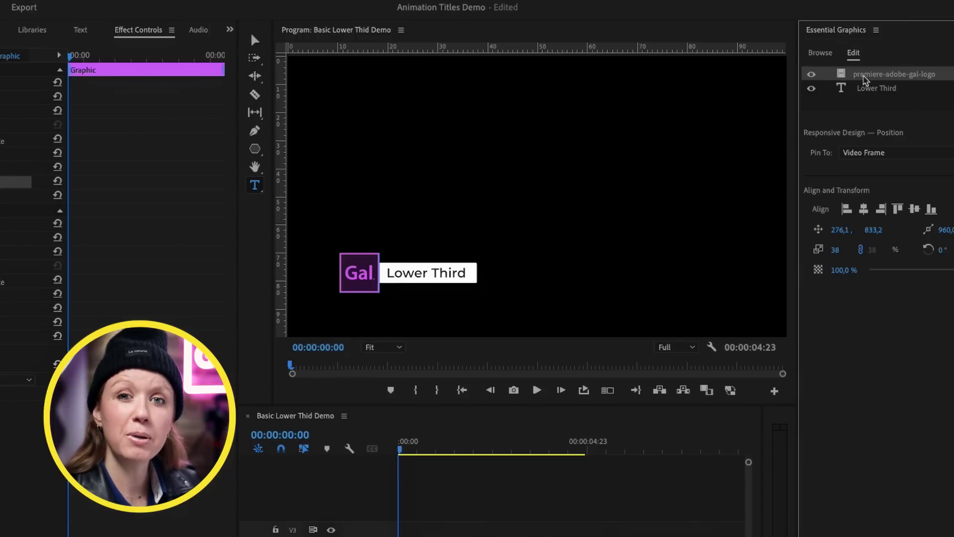
left_click(868, 87)
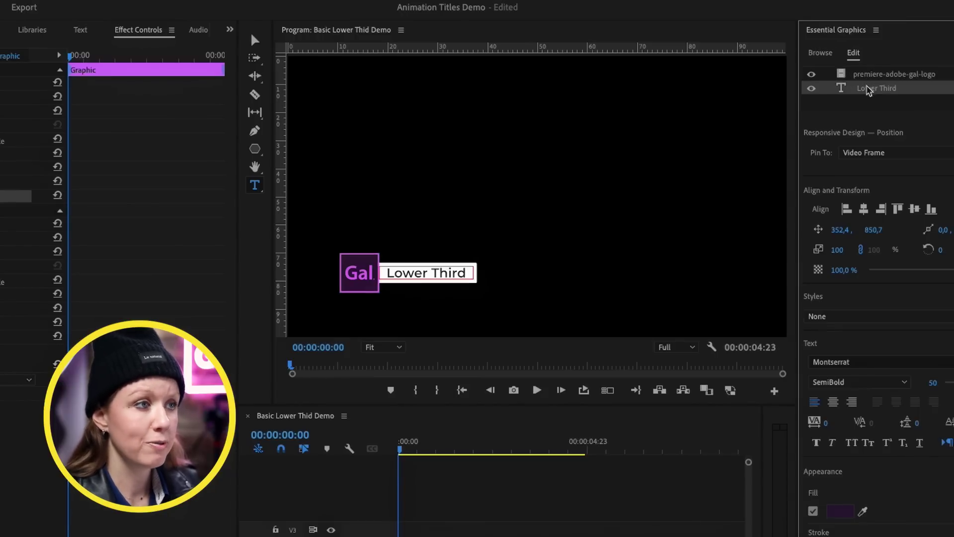
left_click_drag(867, 87, 868, 67)
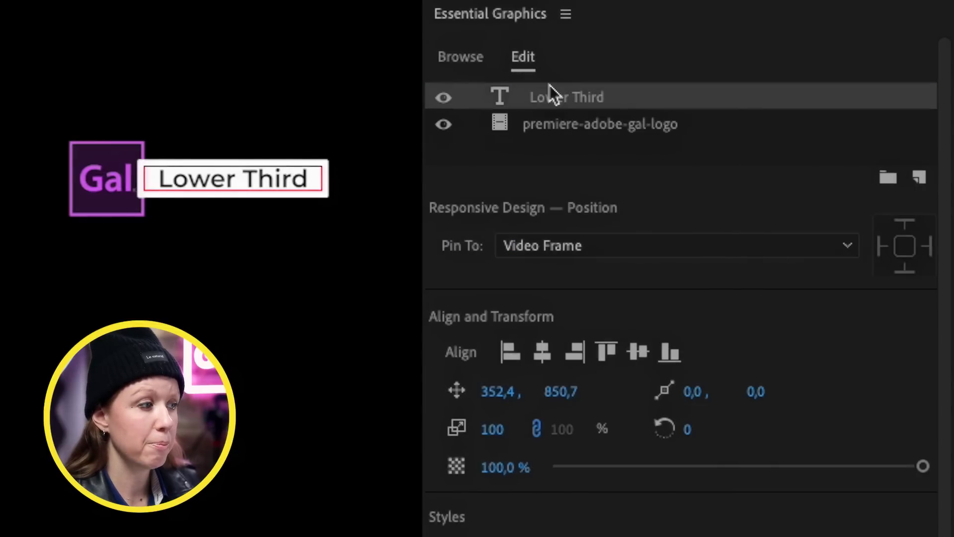
left_click_drag(550, 94, 554, 152)
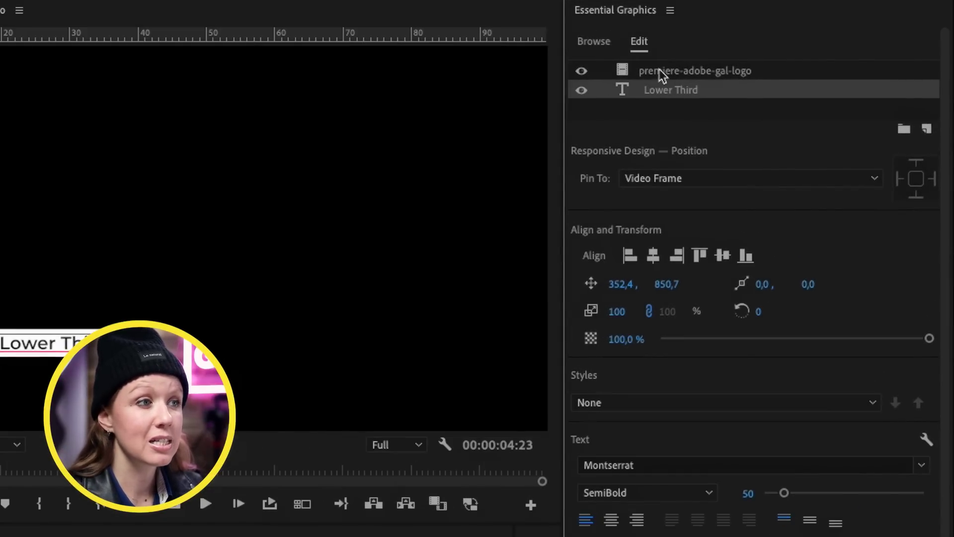
- Pin the logo layer to Lower Third on its left and top edges
left_click(747, 74)
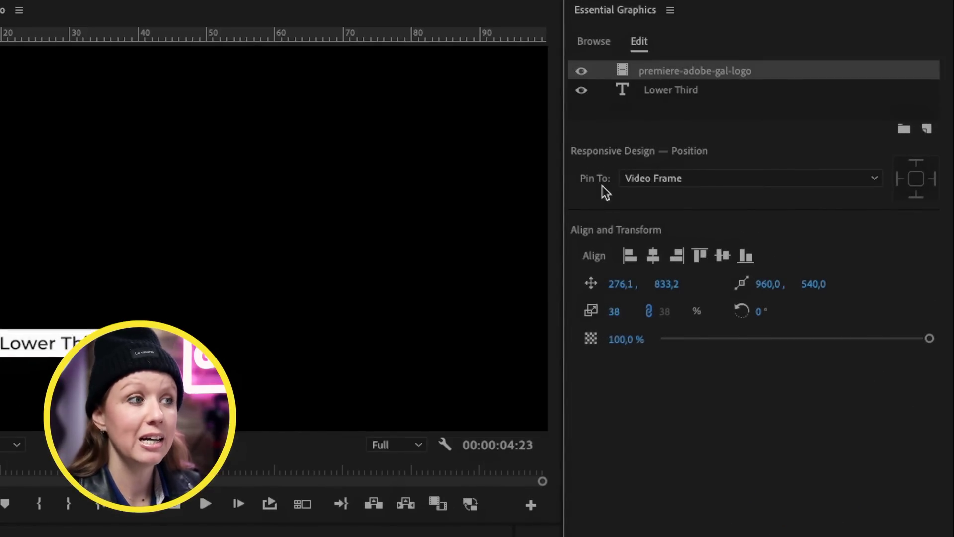
left_click(659, 179)
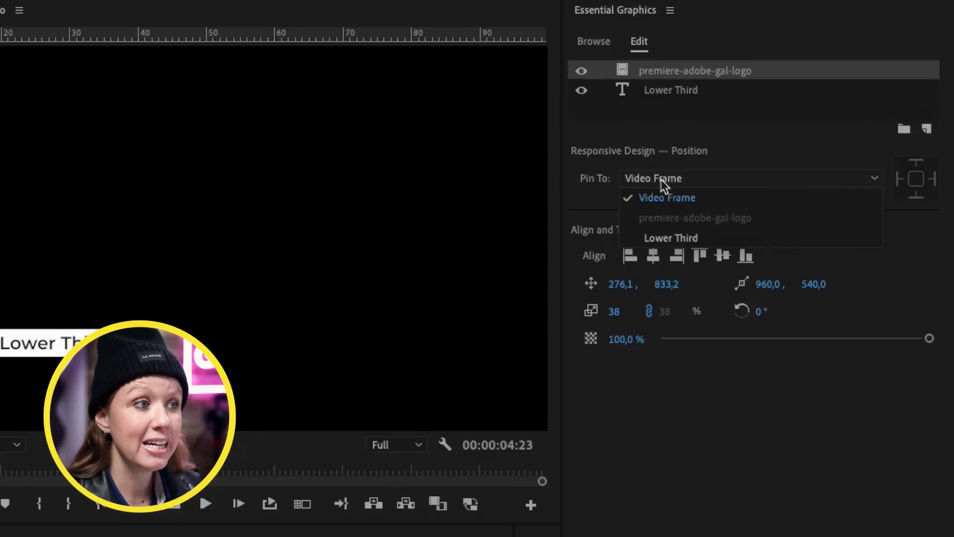
left_click(671, 239)
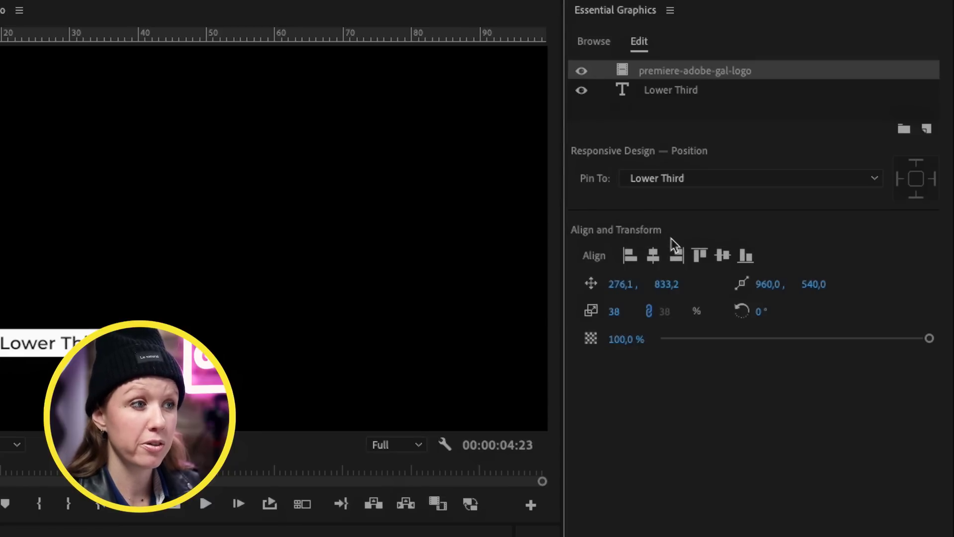
left_click(900, 180)
left_click(917, 166)
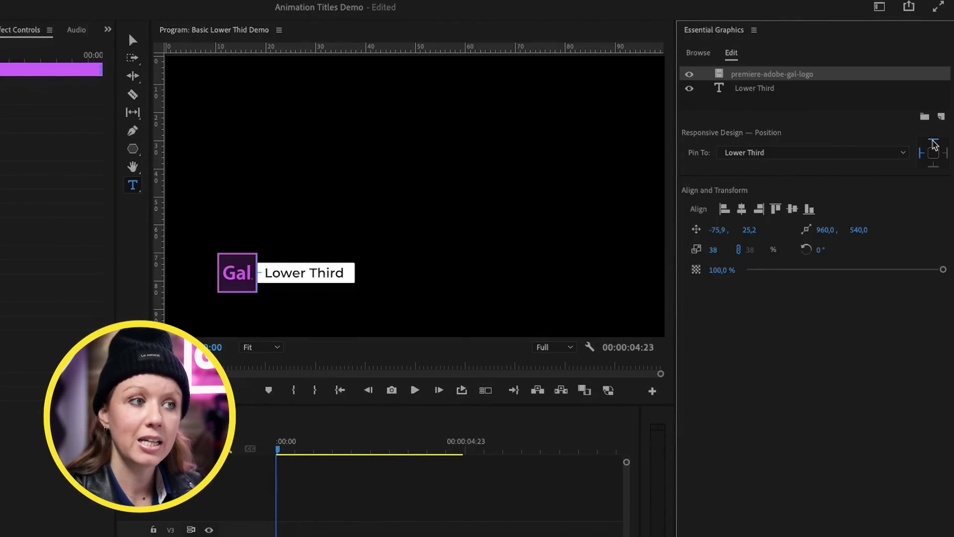
- Scrub the Lower Third text's Position so the pair moves left and up to 268.4, 811.7
left_click(772, 89)
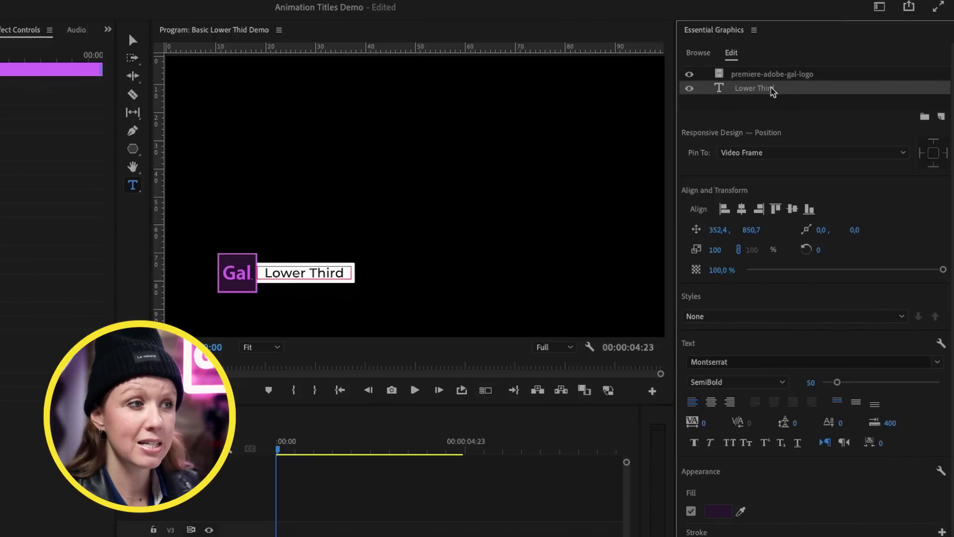
left_click_drag(720, 234, 679, 234)
mouse_move(752, 229)
left_mouse_down()
mouse_move(731, 229)
mouse_move(765, 229)
mouse_move(757, 229)
left_mouse_up()
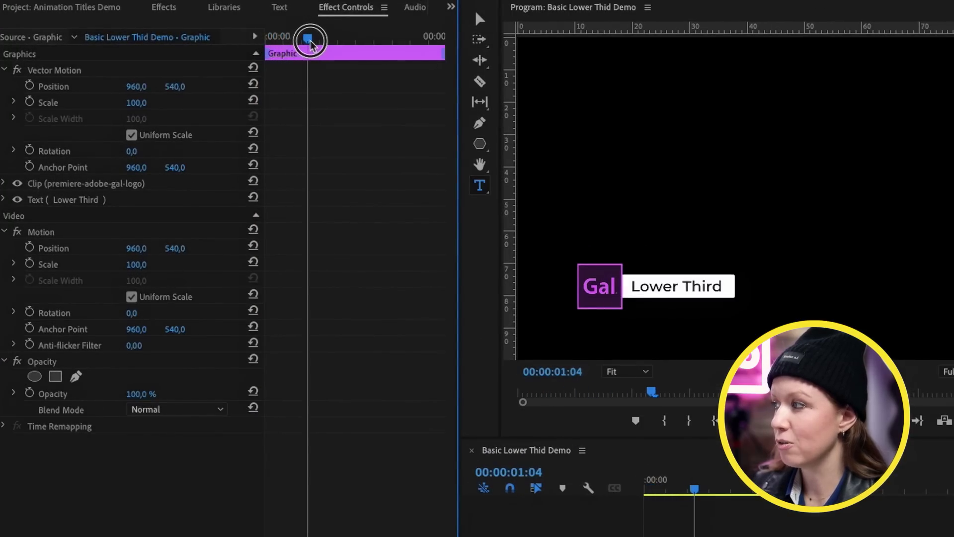
- Keyframe Position and Opacity so the graphic starts at Y 901 and 0% opacity
left_click(29, 87)
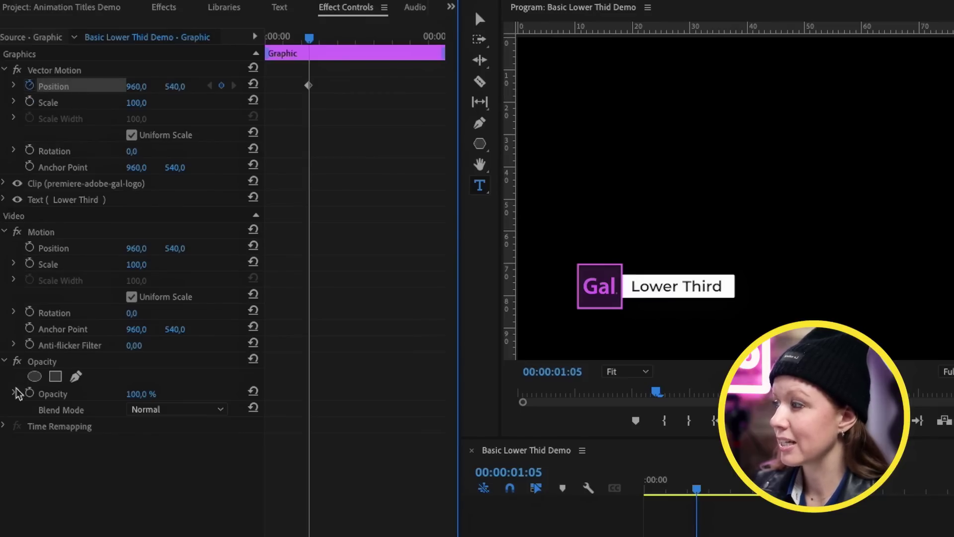
left_click(29, 393)
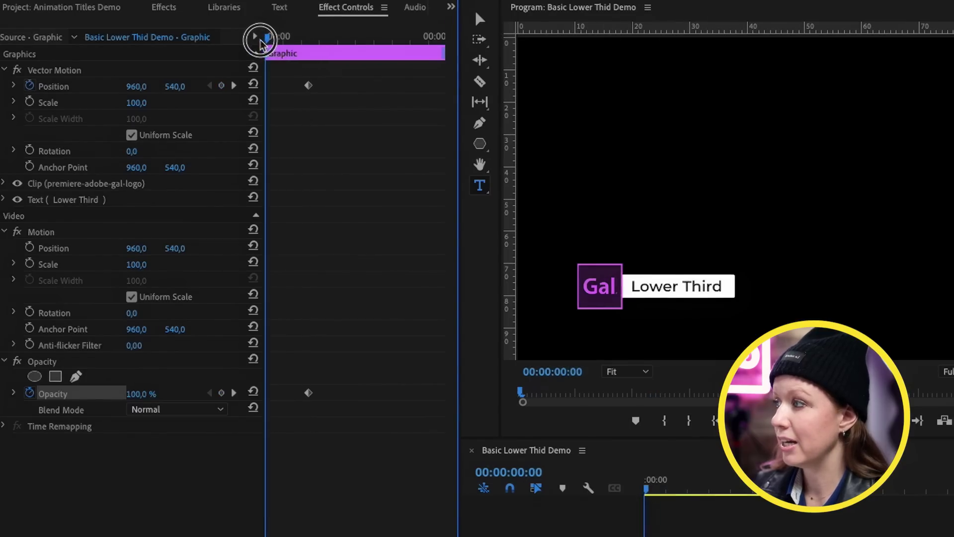
left_click_drag(172, 90, 341, 91)
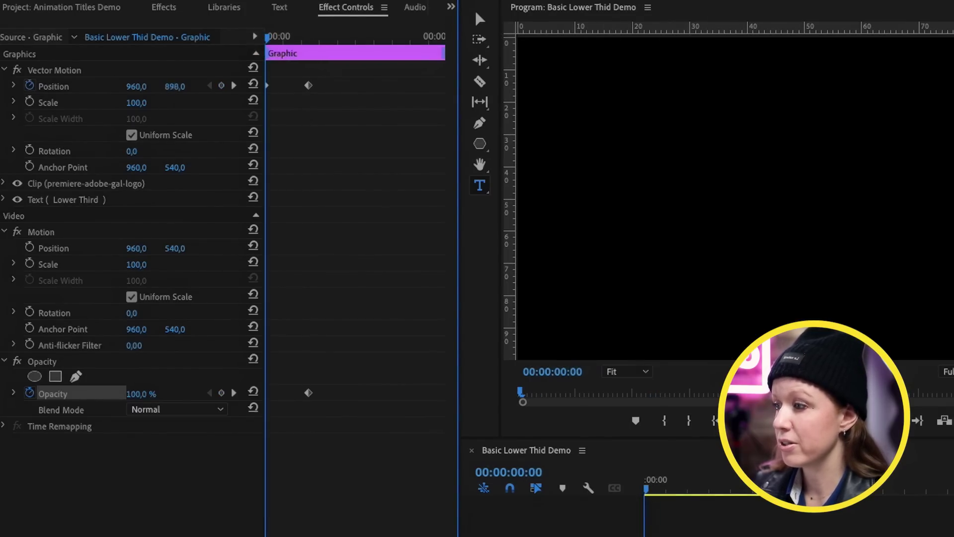
left_click(149, 393)
key("Return")
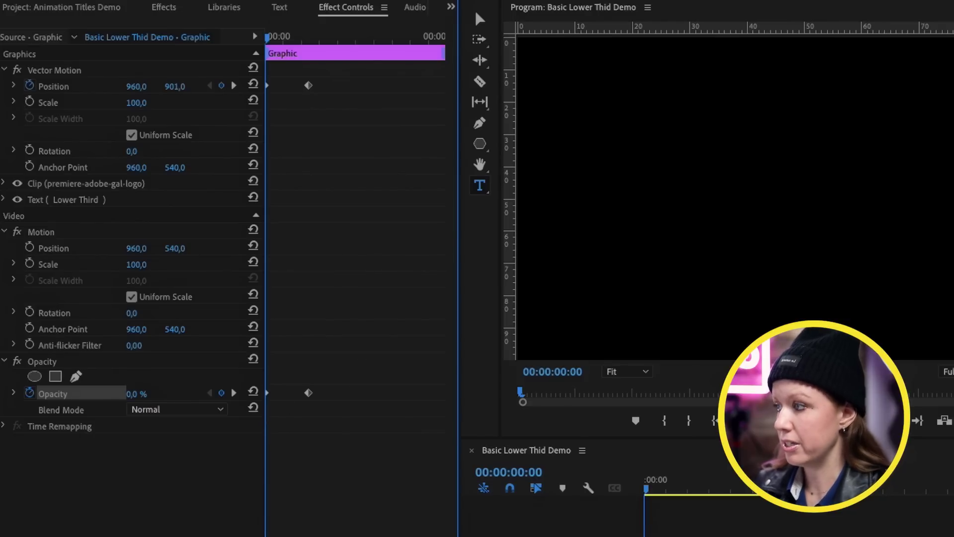
- Play back the new intro animation and widen the keyframe area
key("space")
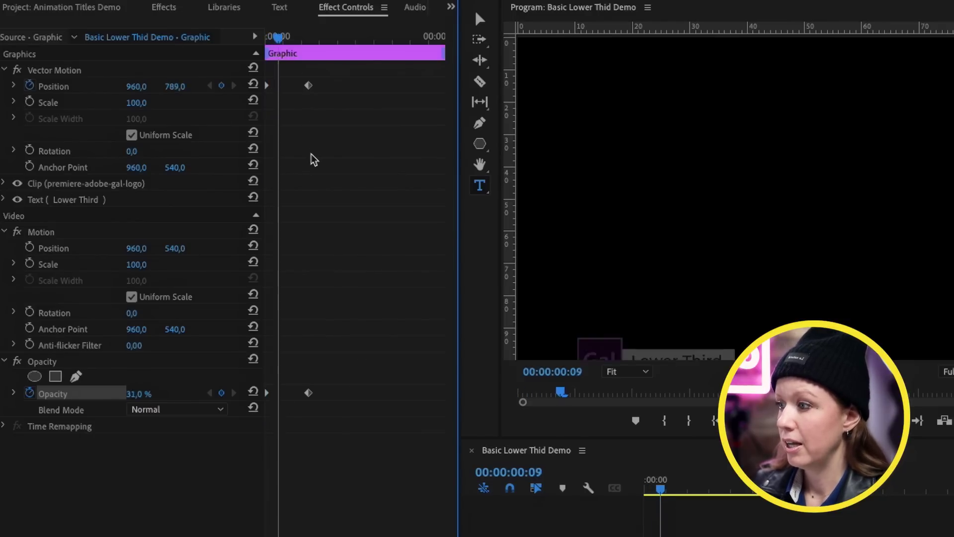
key("space")
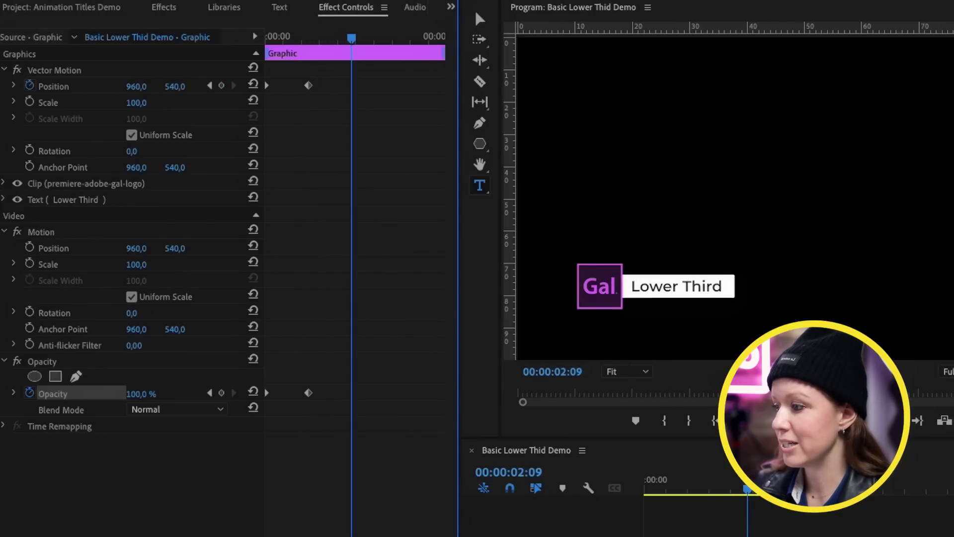
left_click_drag(457, 8, 575, 7)
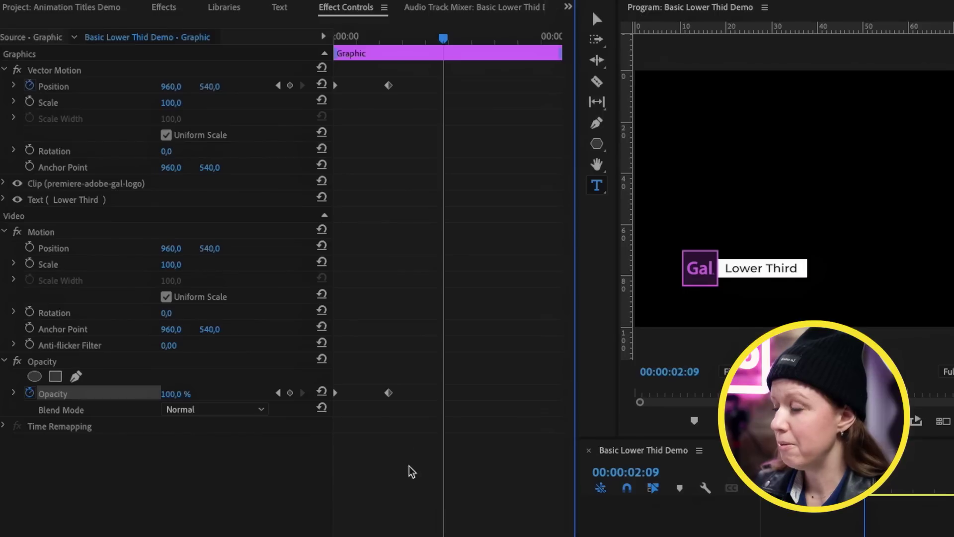
- Move the ending Position and Opacity keyframes earlier and apply Ease In to them
left_click_drag(367, 77, 445, 430)
left_click_drag(389, 395, 363, 405)
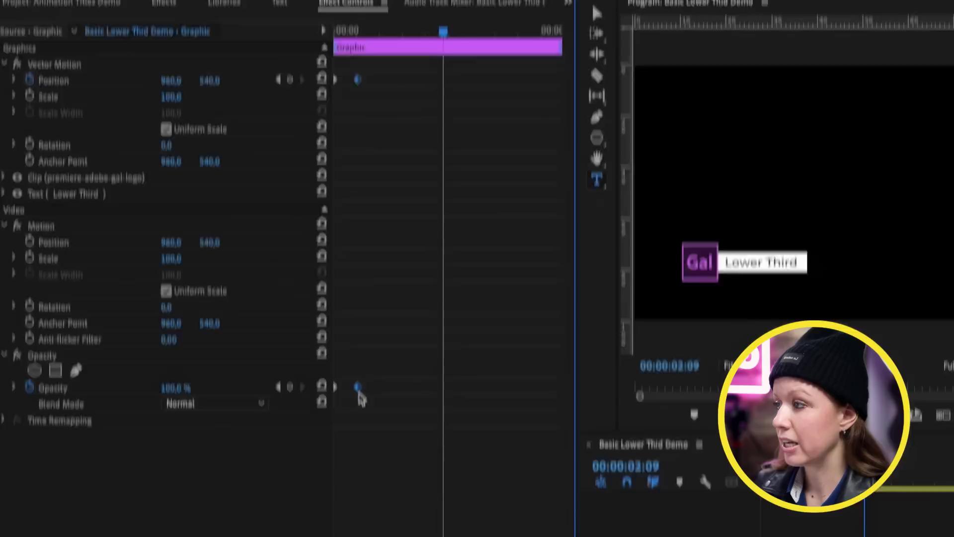
right_click(358, 393)
mouse_move(432, 325)
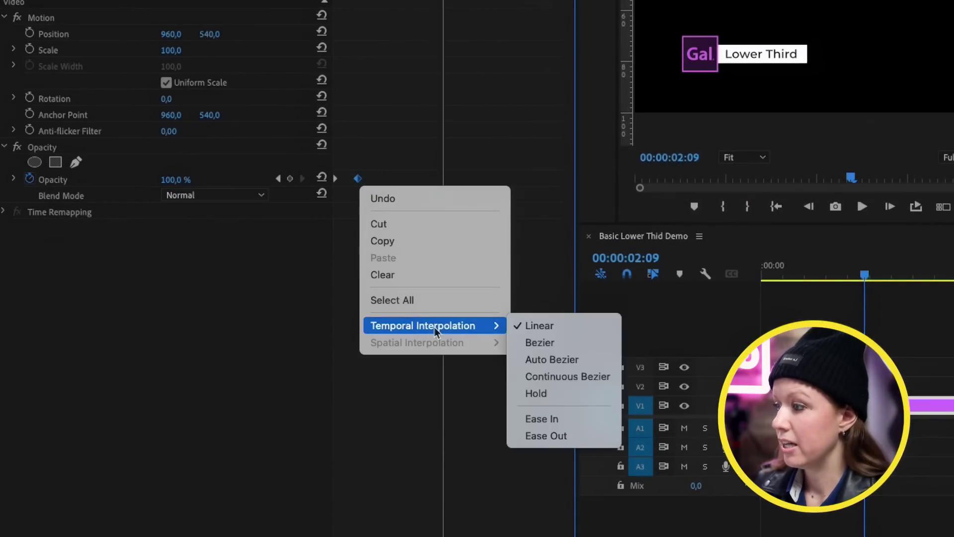
left_click(591, 419)
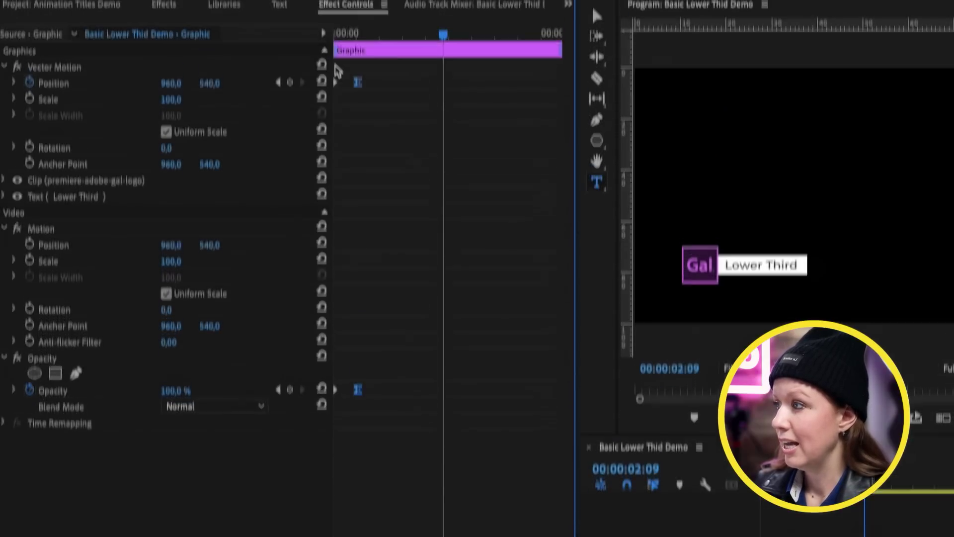
- Apply Ease Out to the reselected keyframes and play the eased intro from the start
left_click_drag(344, 70, 314, 420)
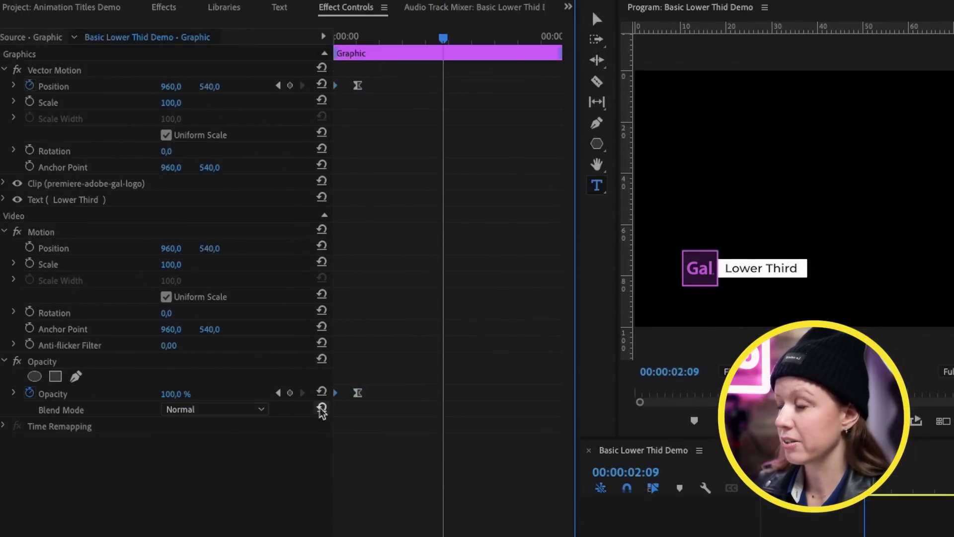
right_click(336, 395)
mouse_move(402, 324)
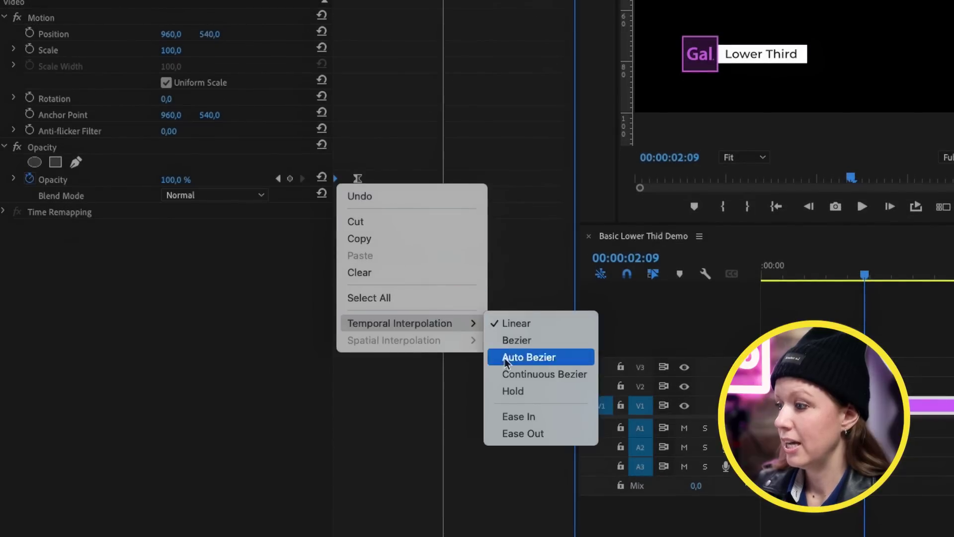
left_click(547, 436)
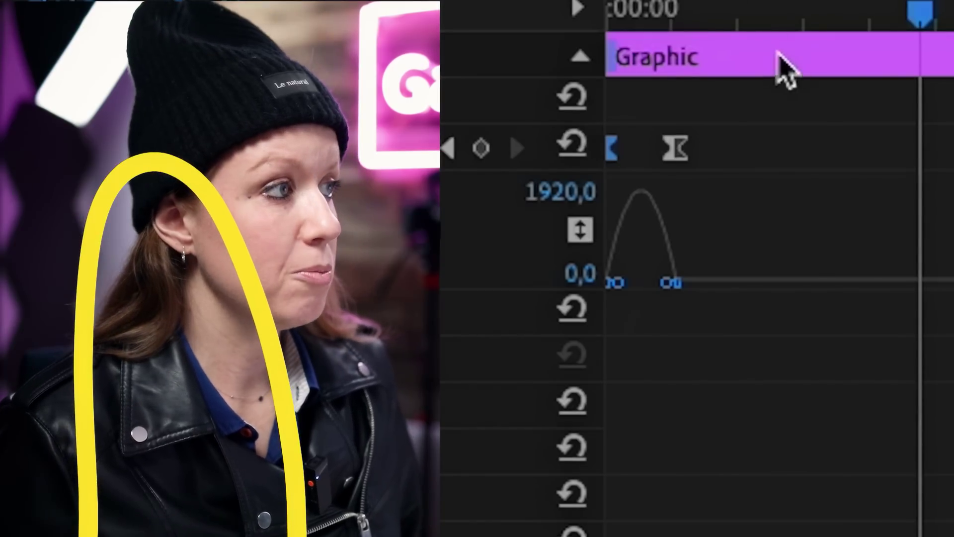
left_click(689, 11)
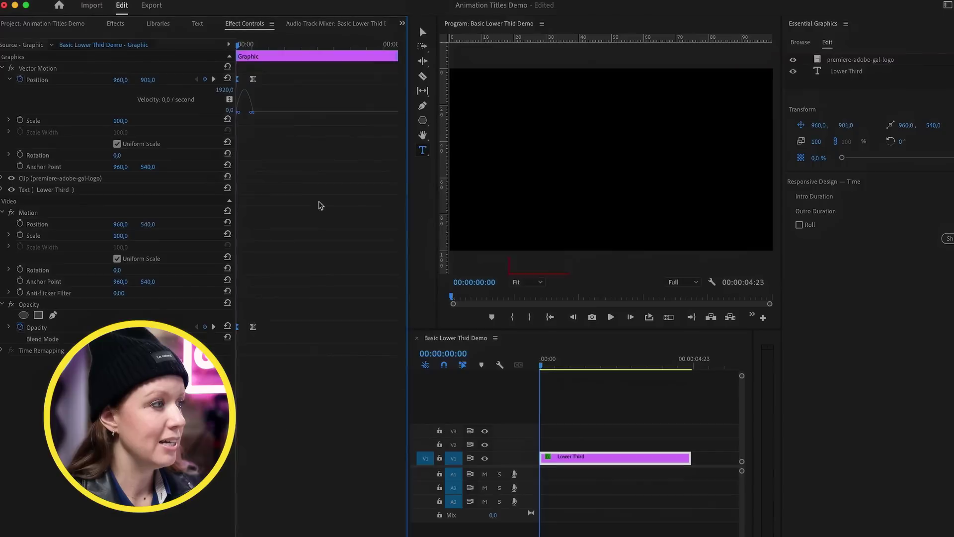
key("space")
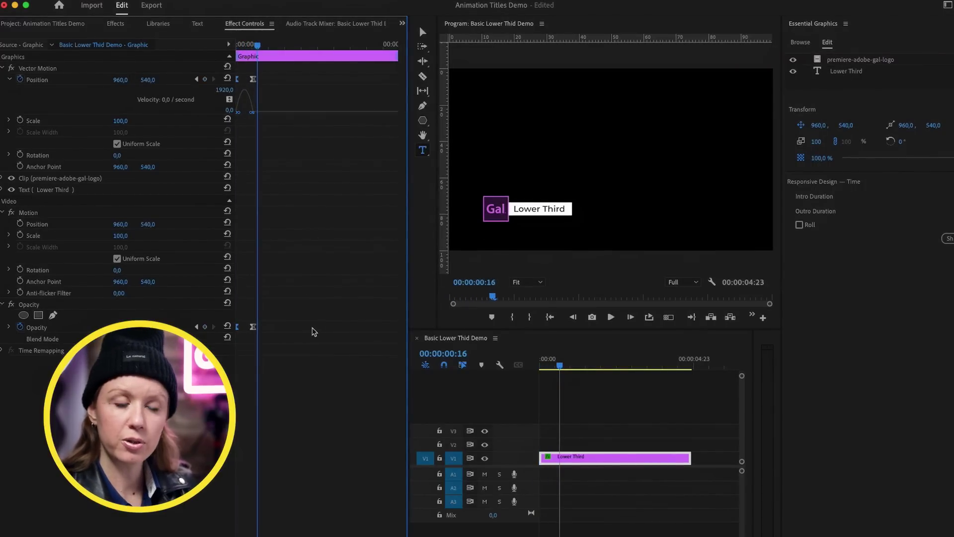
left_click_drag(254, 328, 265, 330)
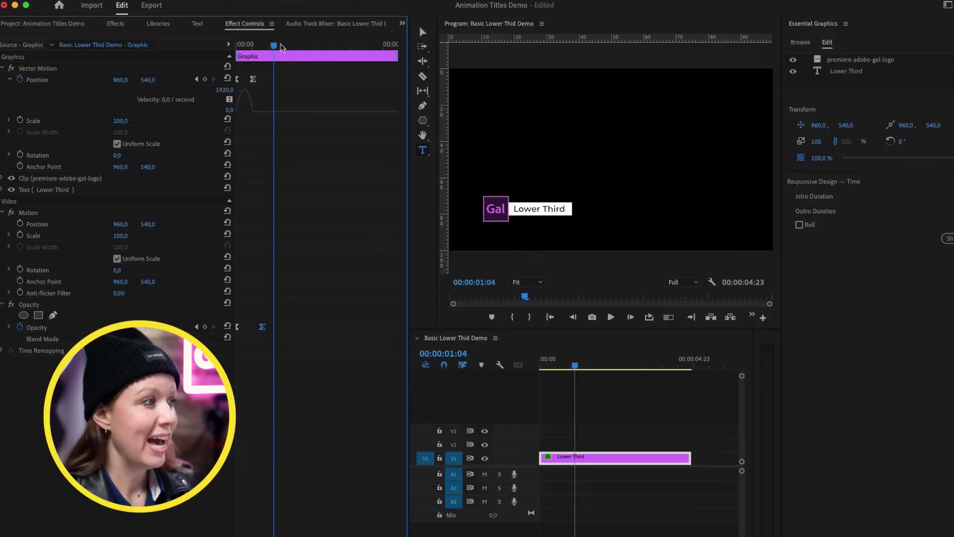
key("Home")
key("space")
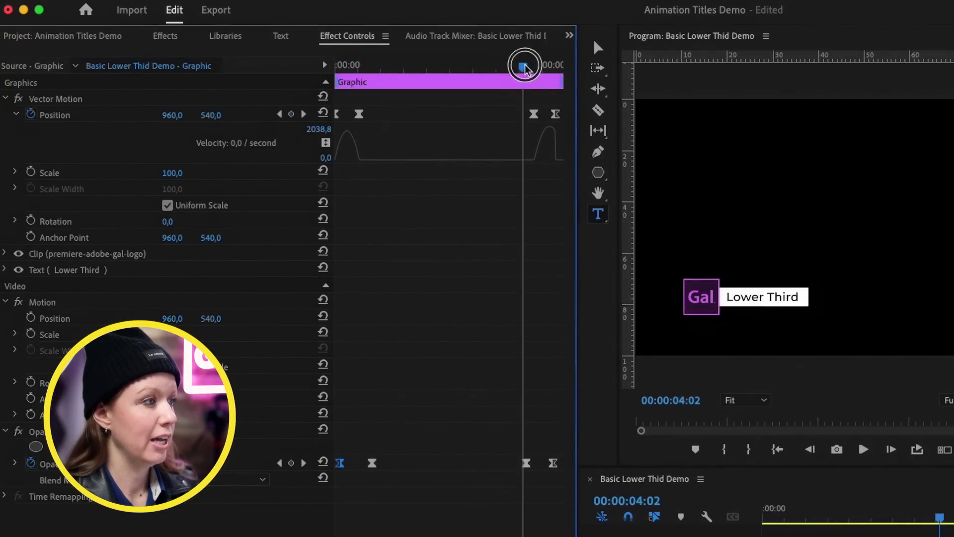
left_click_drag(524, 65, 552, 66)
left_click(462, 67)
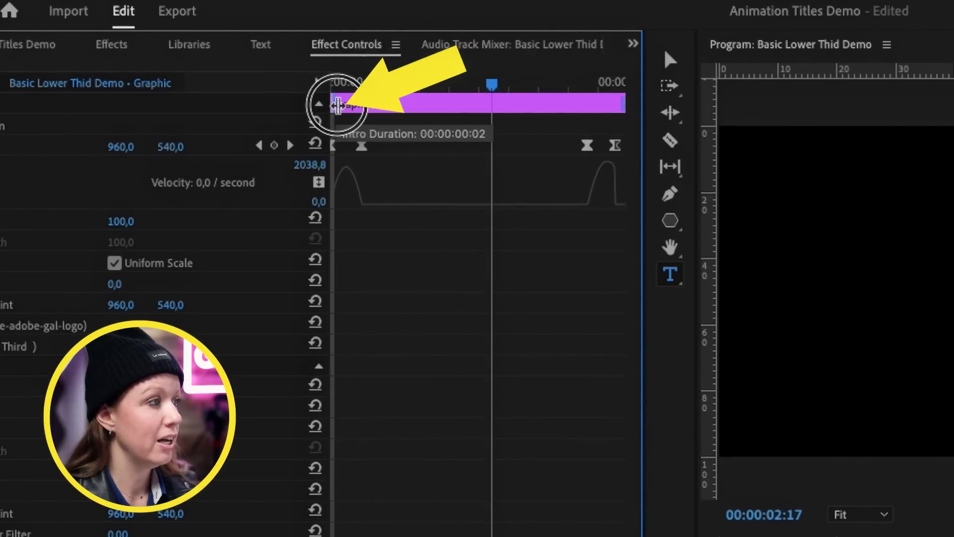
- Set the graphic's Responsive Design intro and outro durations to 00:00:00:23 each
left_click_drag(338, 106, 389, 120)
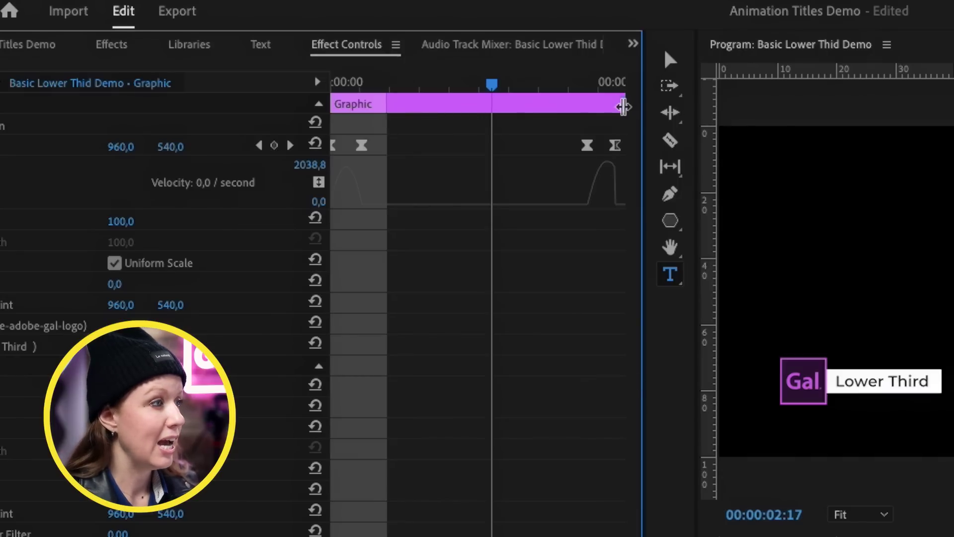
left_click_drag(622, 104, 563, 115)
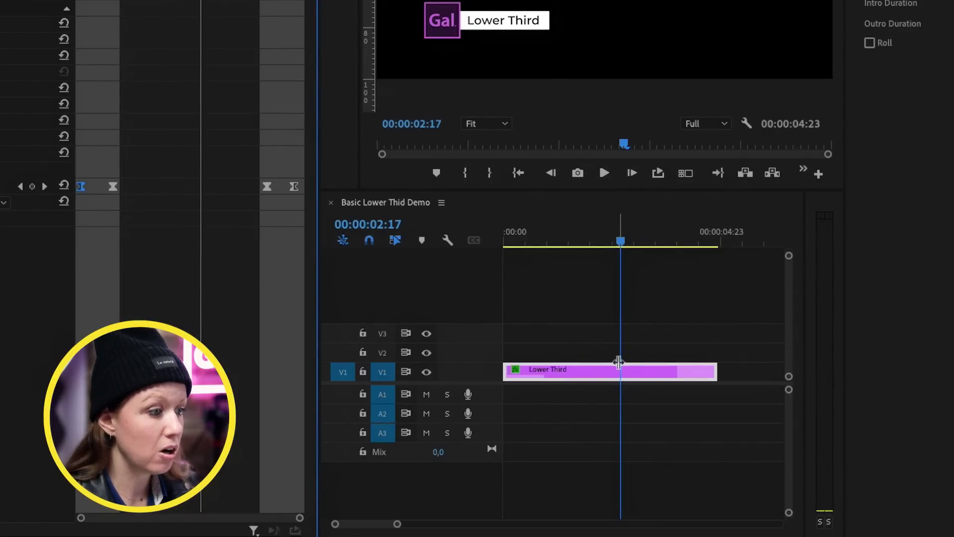
- Expand the V1 track and trim the Lower Third clip's end so the sequence runs 00:00:04:00
double_click(476, 368)
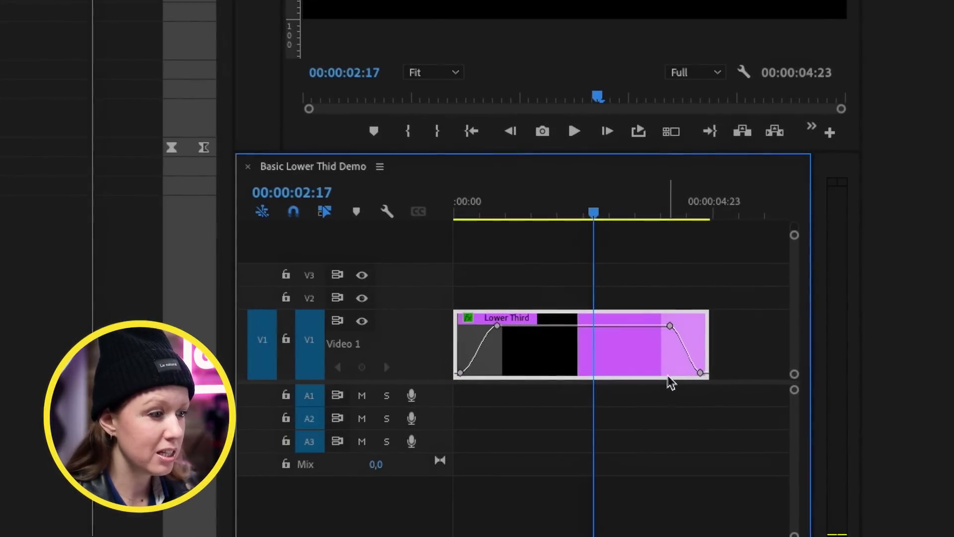
left_click(667, 376)
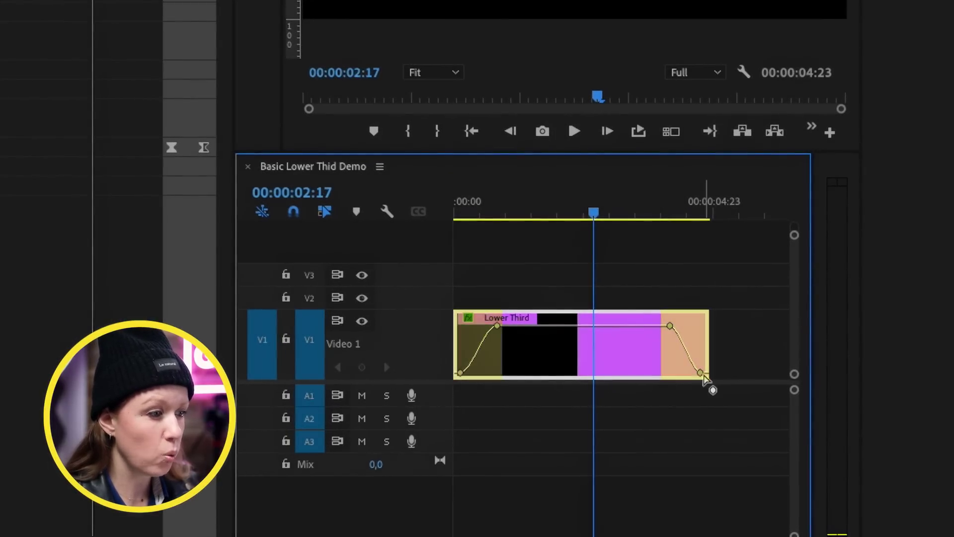
left_click(489, 373)
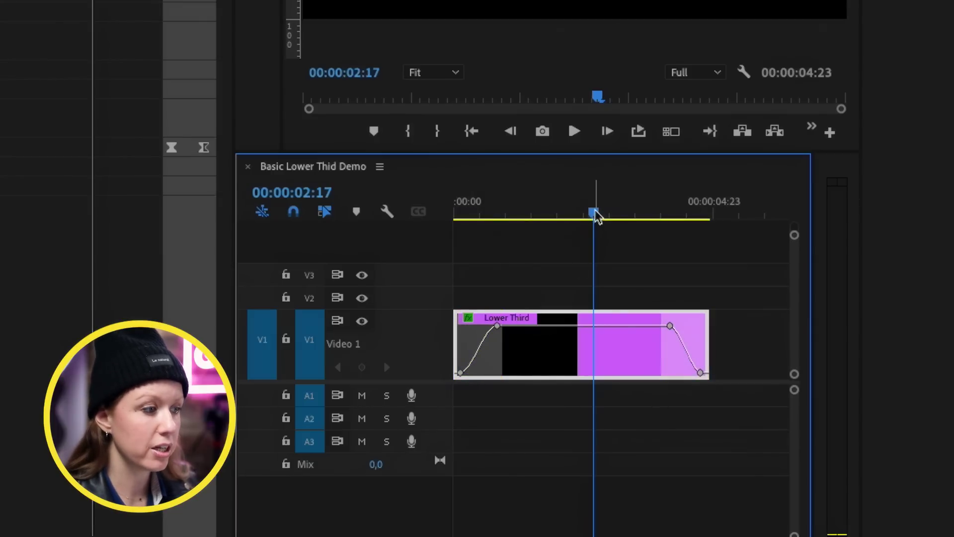
left_click_drag(703, 326, 656, 343)
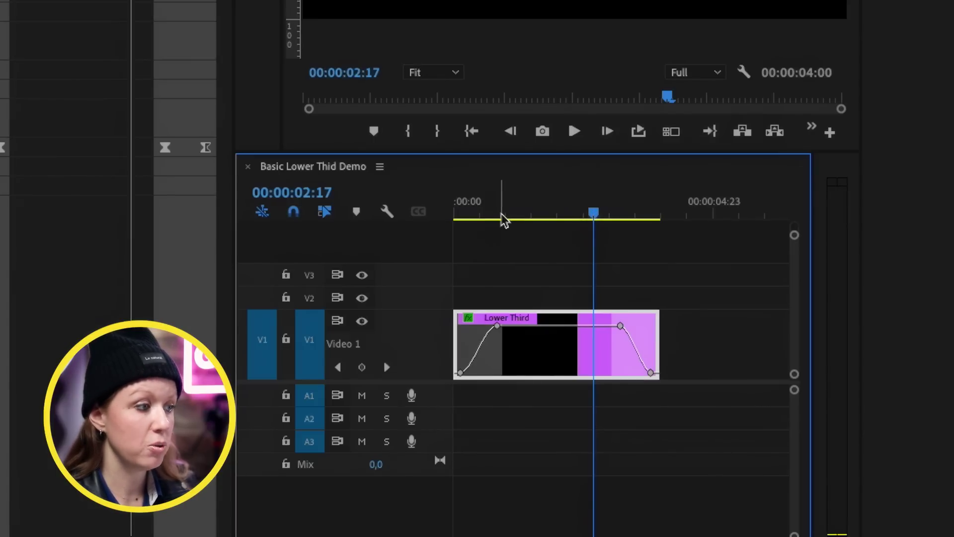
- Play the shortened lower third from the start, then park the playhead at 00:00:01:18
left_click(443, 199)
key("space")
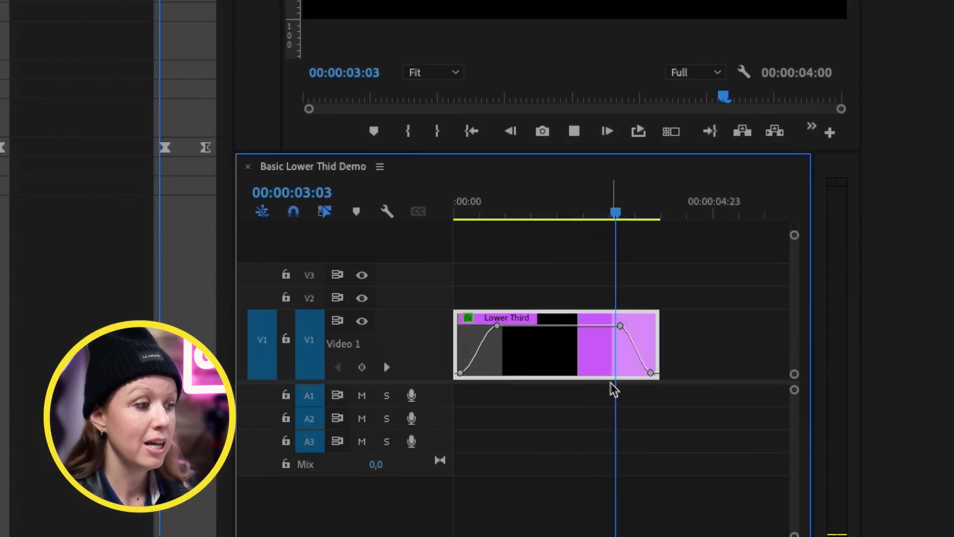
key("space")
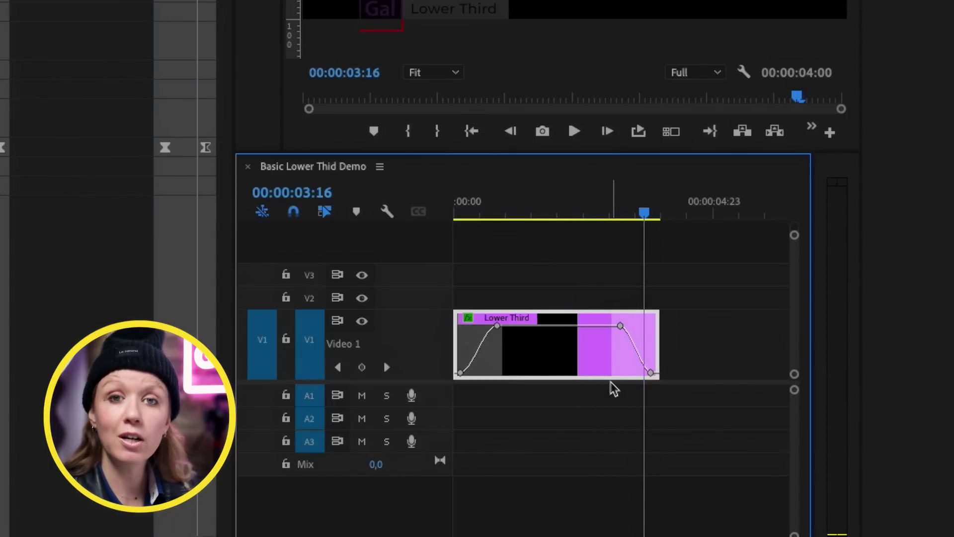
left_click_drag(637, 203, 545, 213)
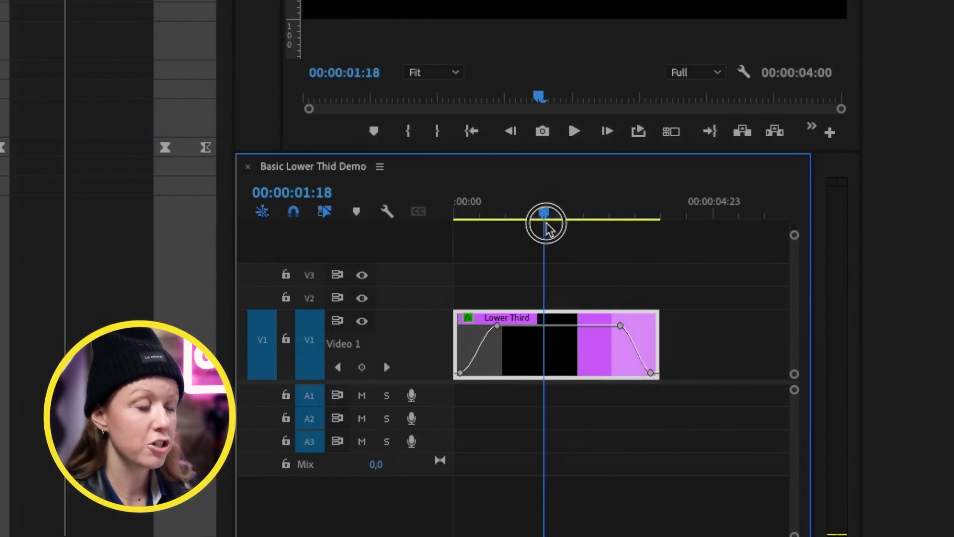
- Export the Lower Third clip as the template 'Basic Lower Third' to the Local Templates Folder
left_click(569, 320)
right_click(569, 320)
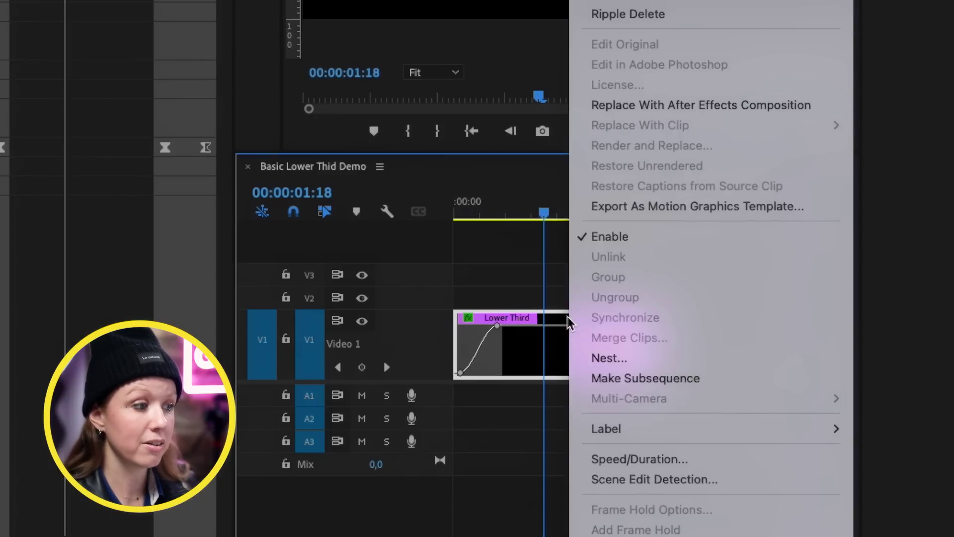
left_click(624, 208)
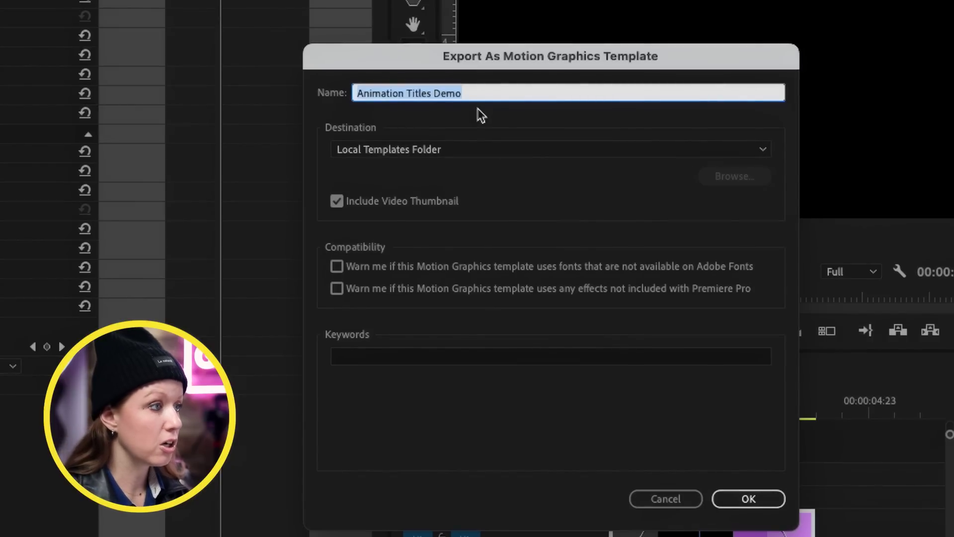
type("Basic Lower Third")
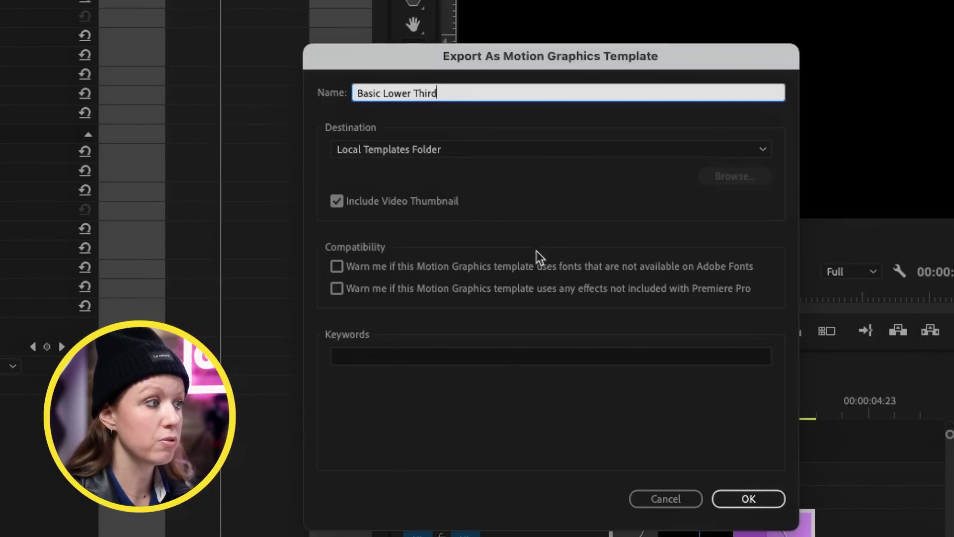
left_click(718, 501)
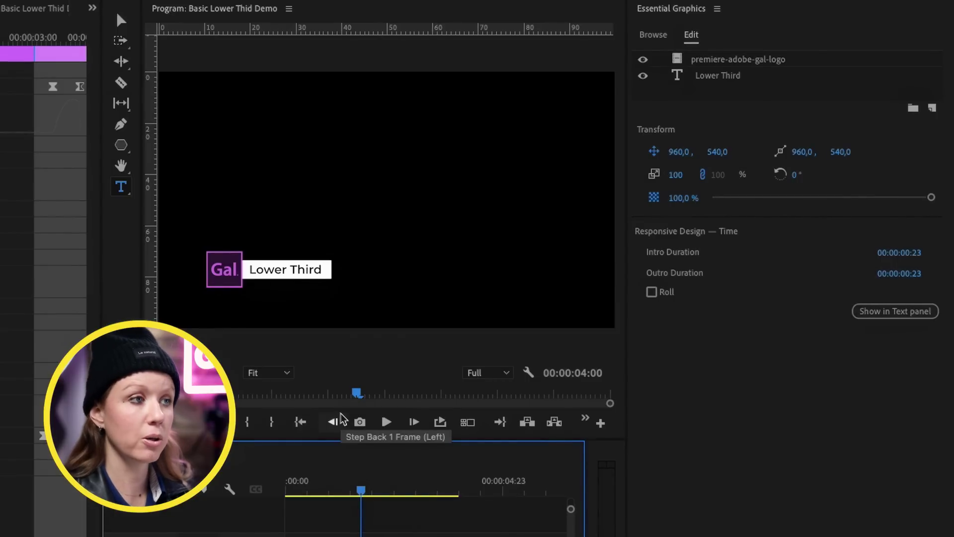
- Place the Basic Lower Third 2 template on V1 after the first clip, extending the sequence to 00:00:08:20
left_click(653, 36)
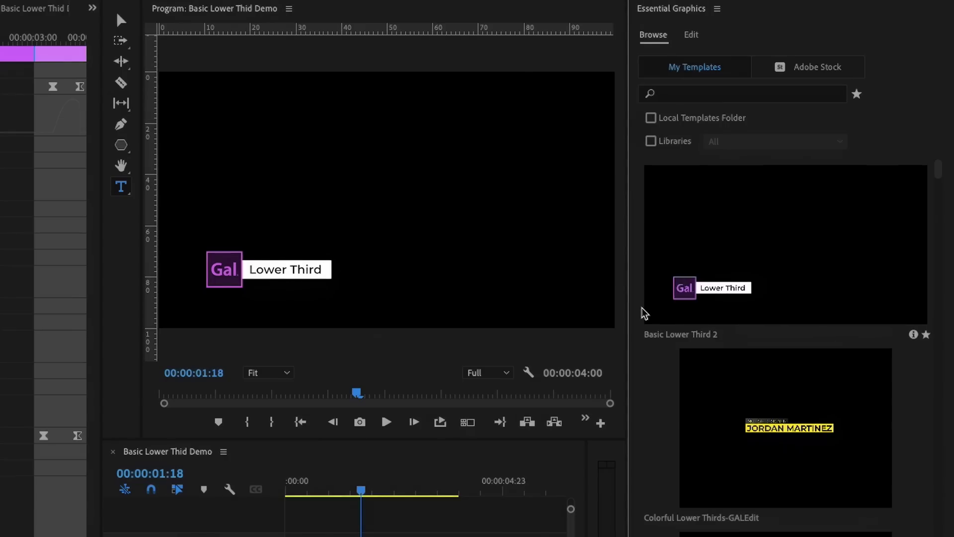
left_click_drag(761, 237, 495, 536)
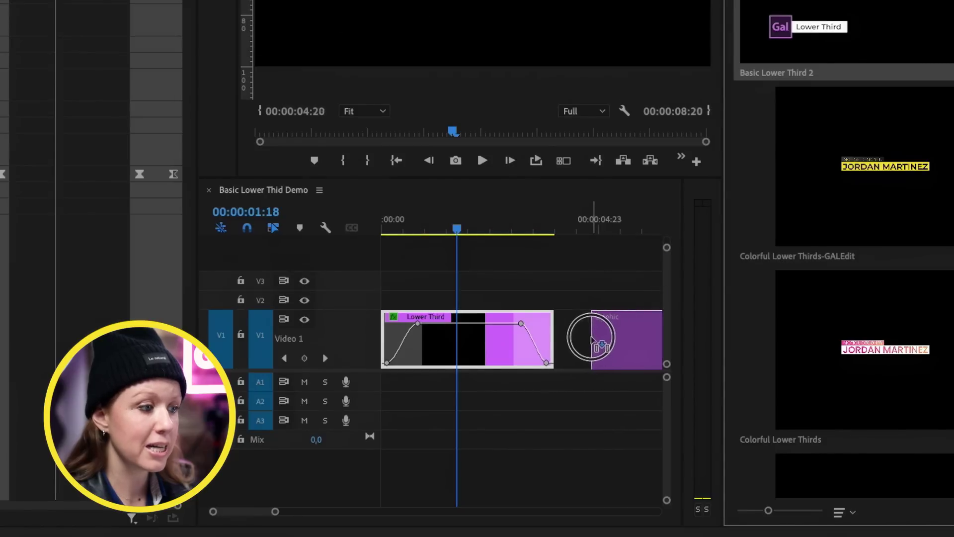
left_click_drag(592, 339, 591, 339)
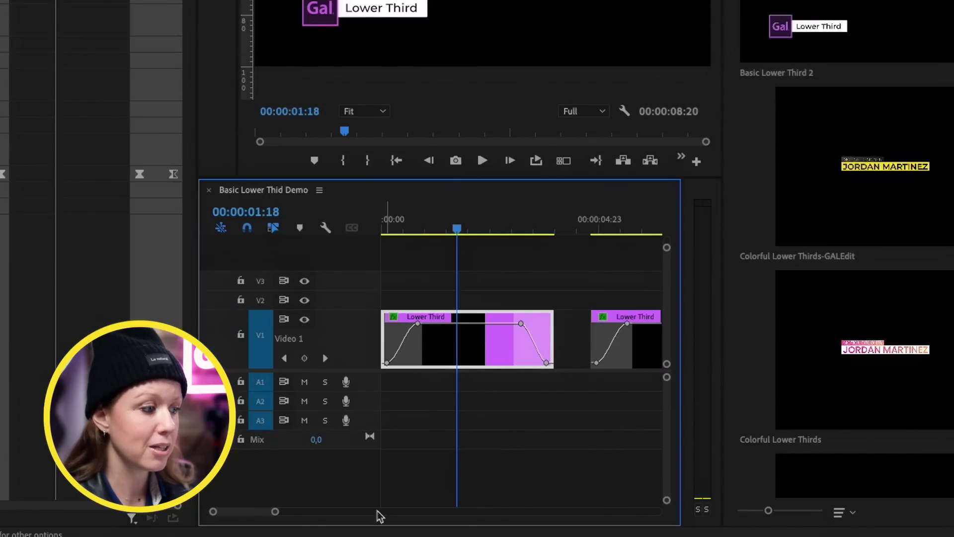
left_click_drag(276, 515, 320, 514)
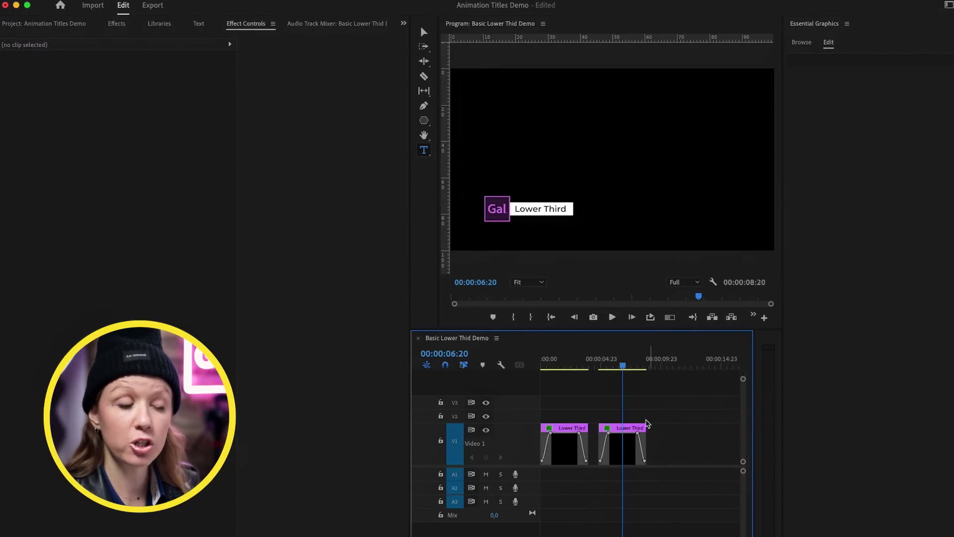
left_click(625, 448)
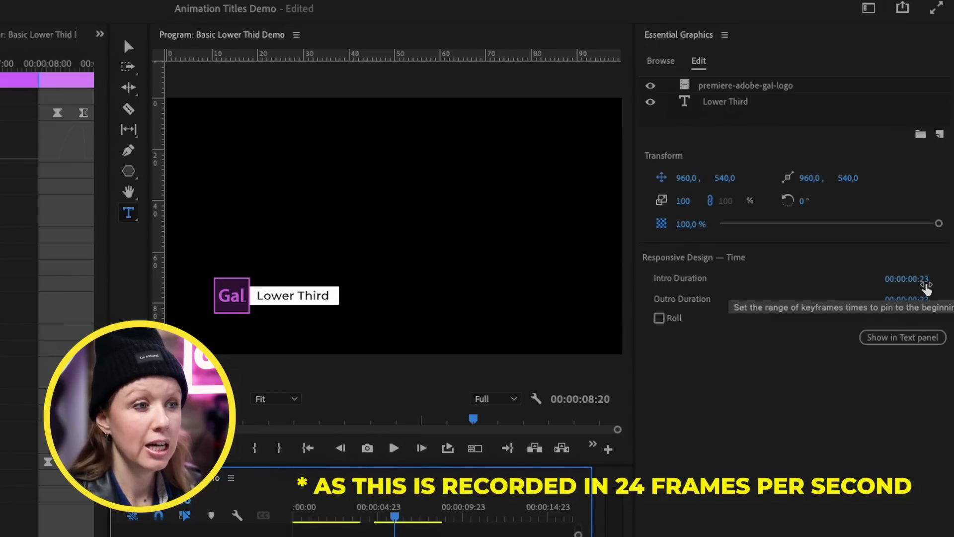
left_click(928, 285)
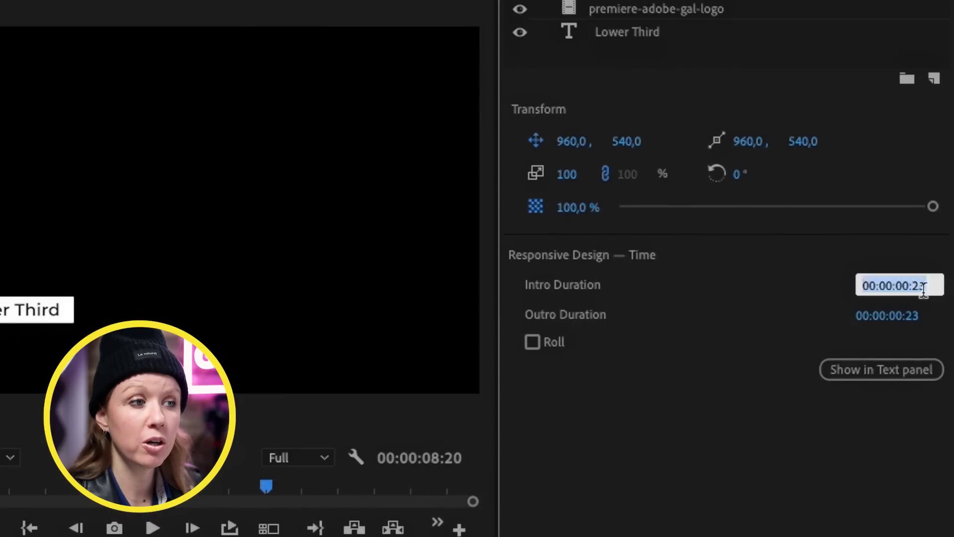
left_click(751, 446)
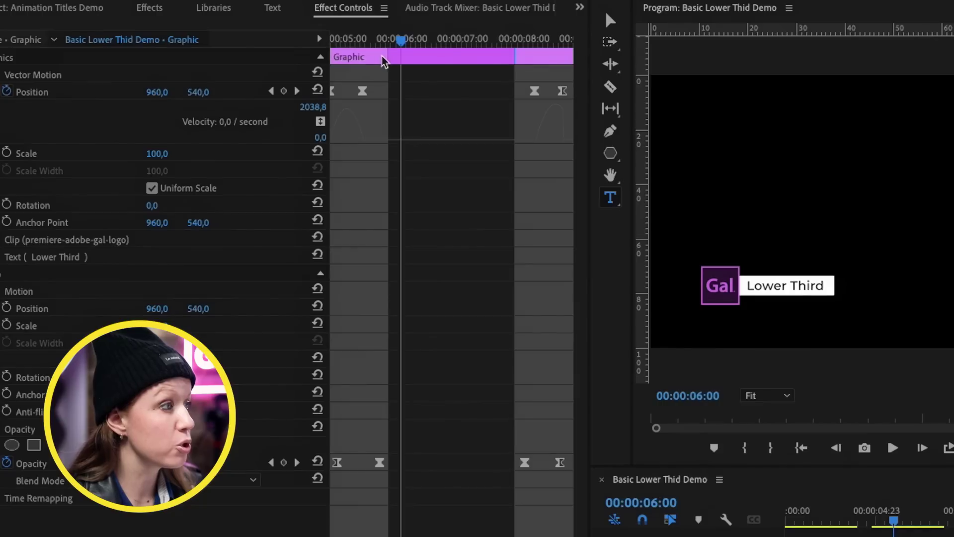
left_click_drag(383, 61, 389, 59)
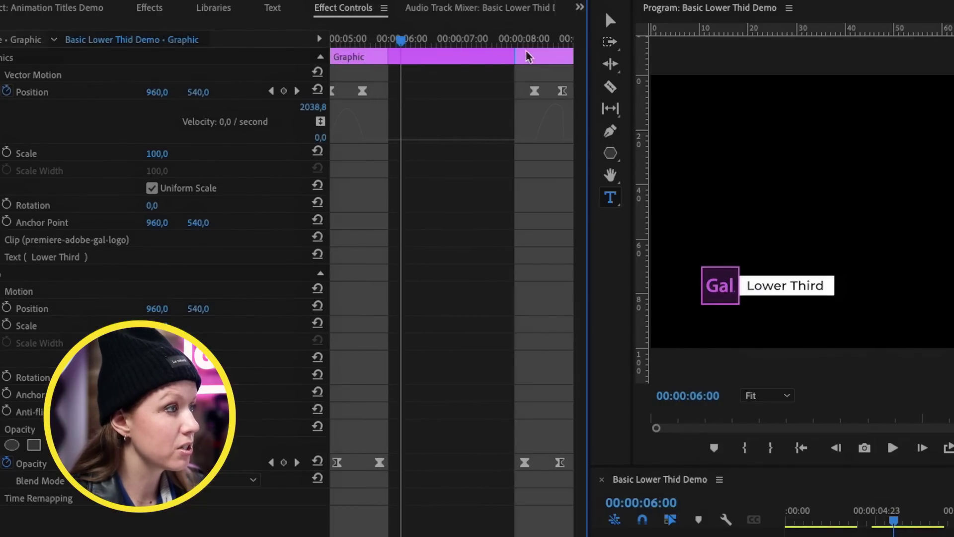
left_click_drag(515, 58, 515, 58)
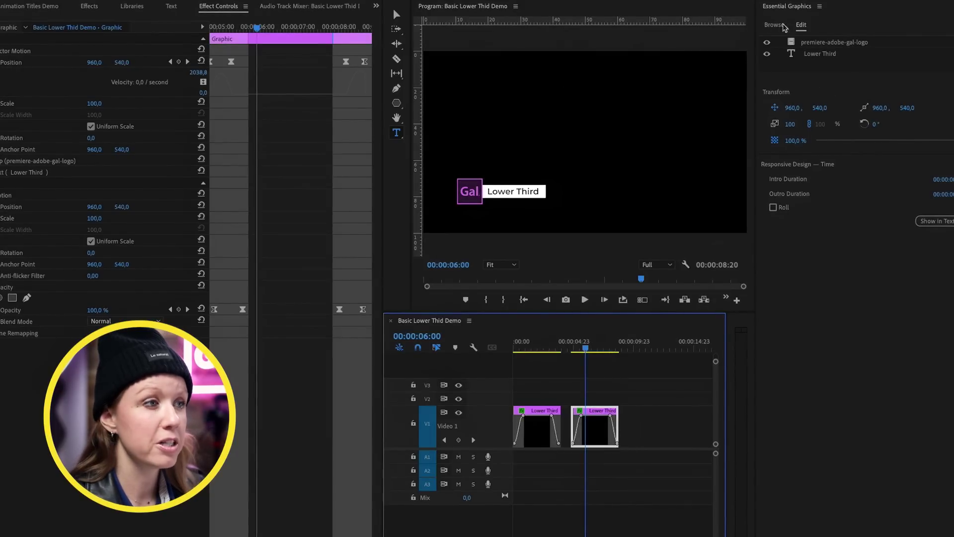
- Scroll through the My Templates list of saved motion graphics templates in Essential Graphics
left_click(770, 27)
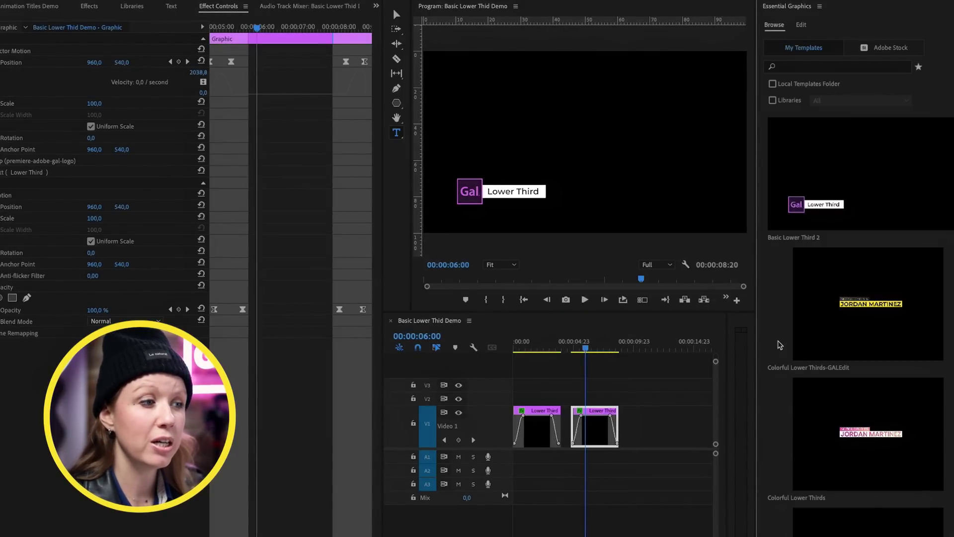
scroll(780, 345, "down", 10)
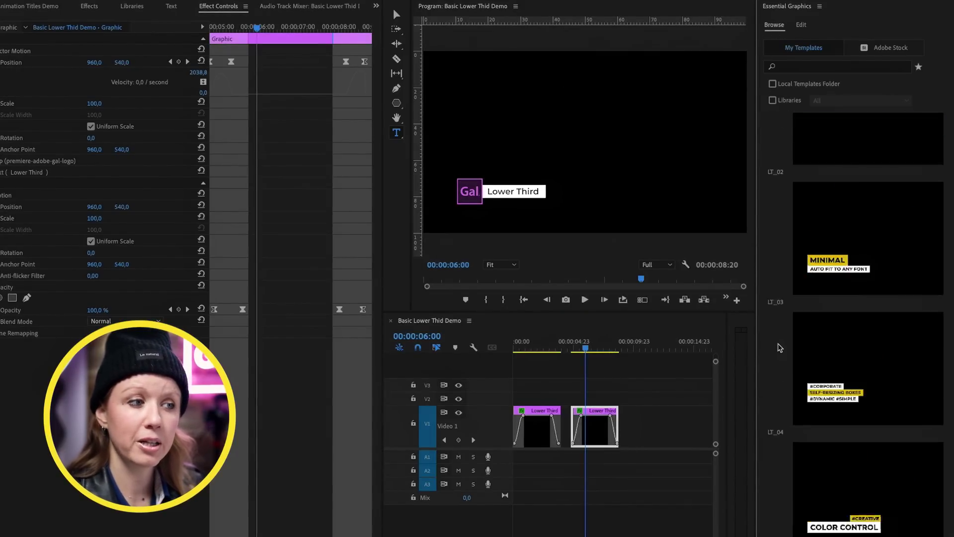
scroll(780, 351, "down", 15)
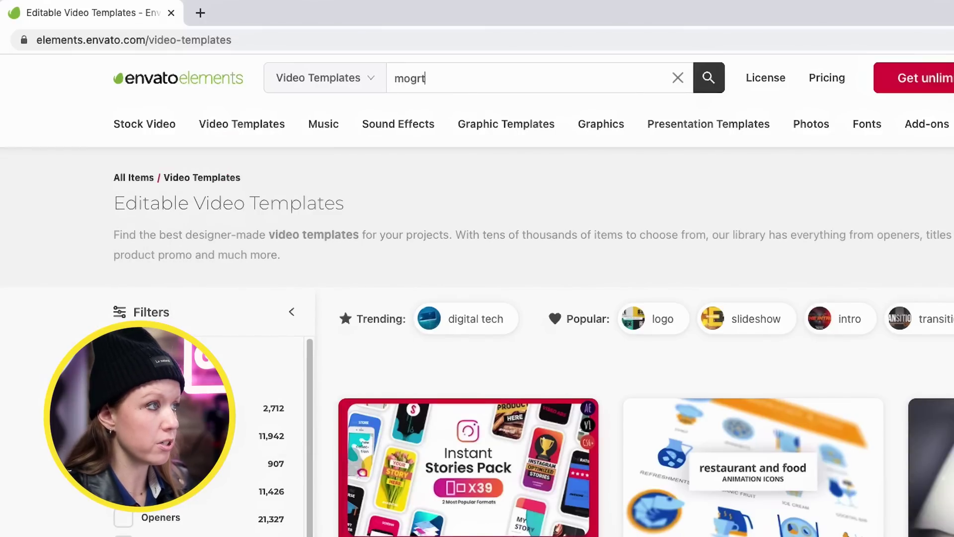
- Search Envato for 'mogrt' and download the Typewriter / MOGRT pack into the Animation Handles project
type("mogrt")
key("Return")
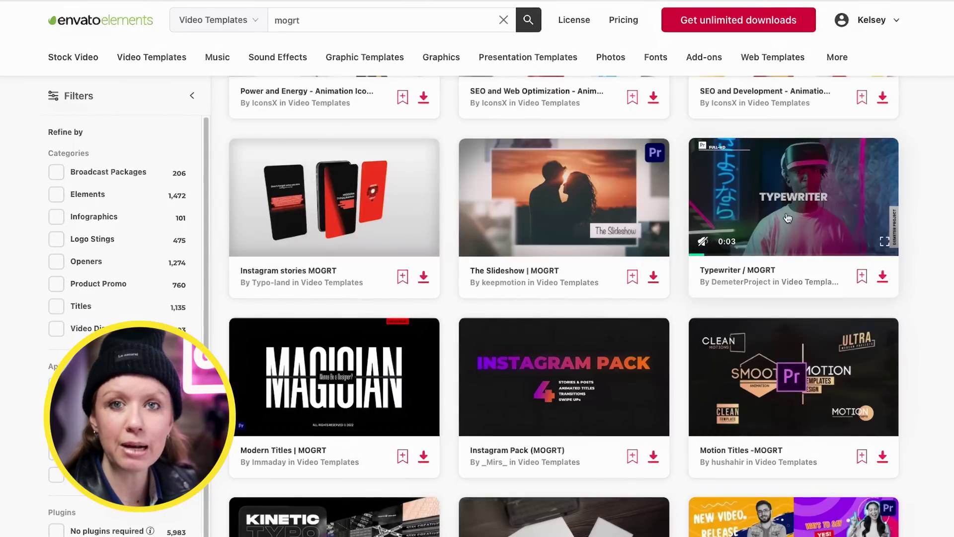
left_click(787, 217)
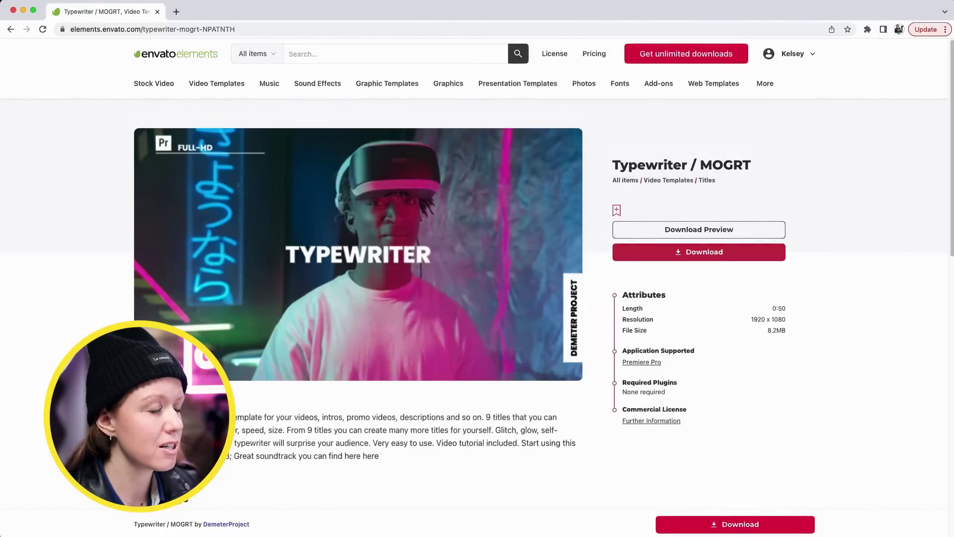
left_click(699, 252)
left_click(387, 249)
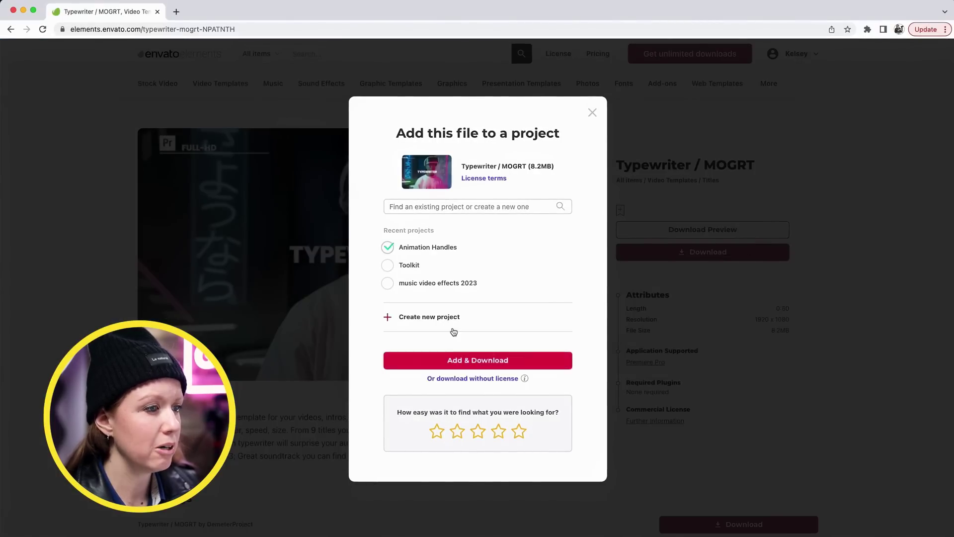
left_click(465, 365)
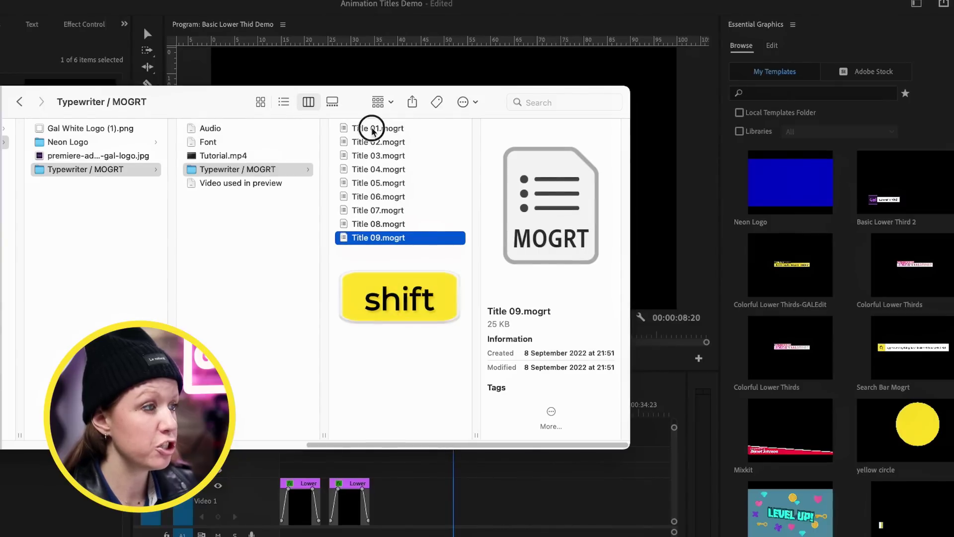
- Drag Title 01 through Title 09.mogrt from Finder into the Essential Graphics Browse panel
left_click(405, 113, "shift")
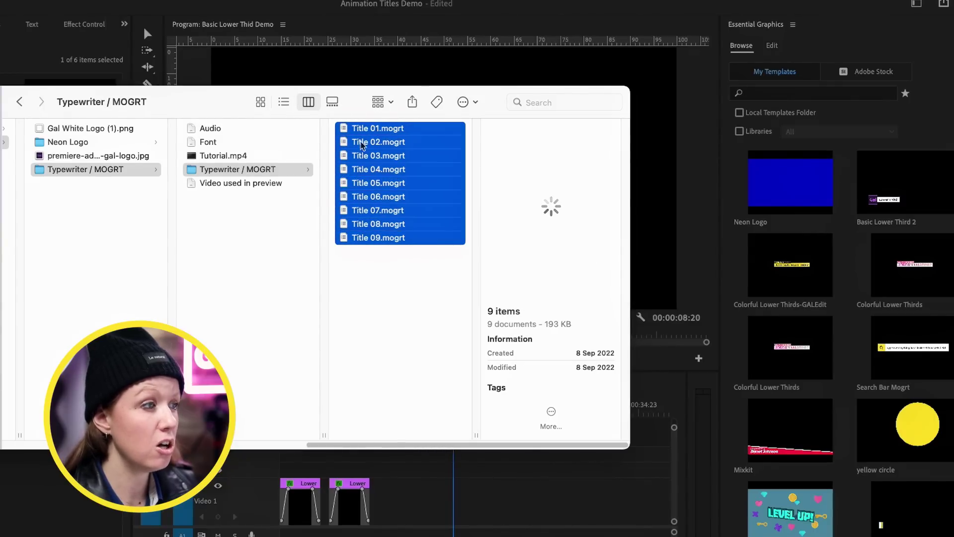
left_click_drag(358, 143, 826, 195)
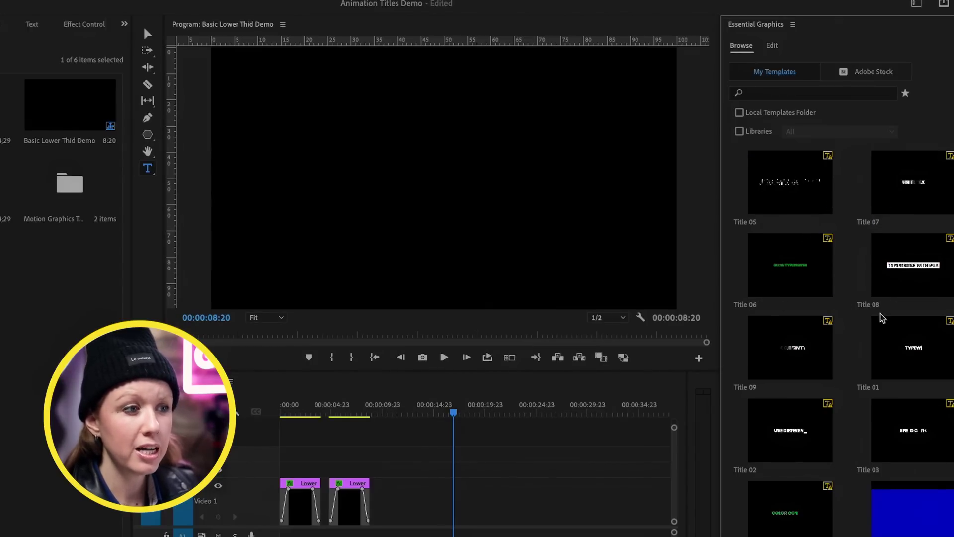
- Place the Title 01 typewriter template on the timeline and reduce its text speed from 13 to 4
left_click_drag(913, 361, 400, 515)
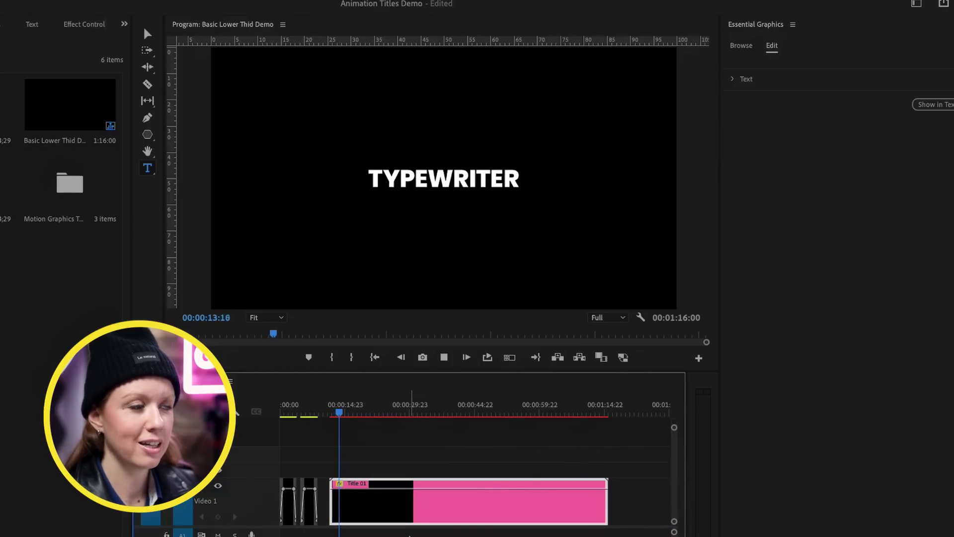
left_click(456, 489)
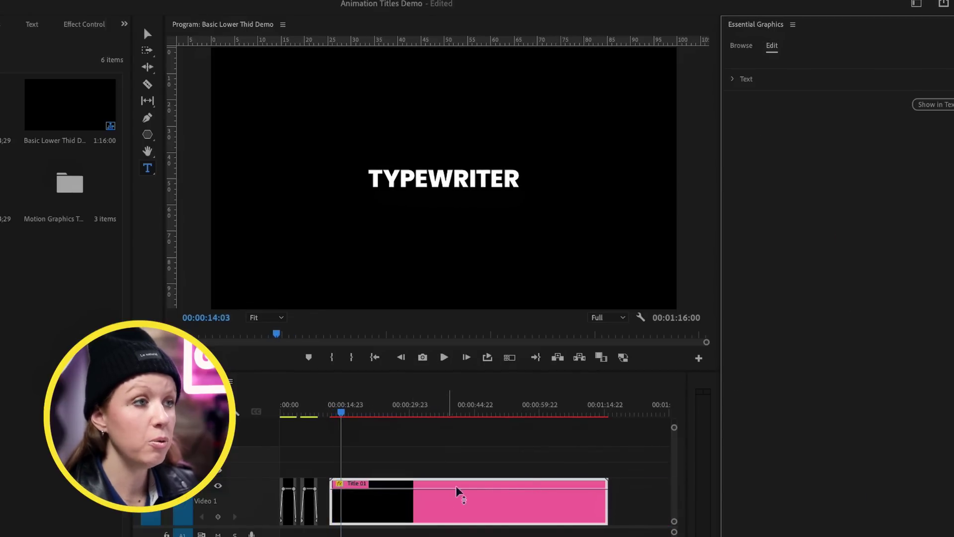
left_click(731, 79)
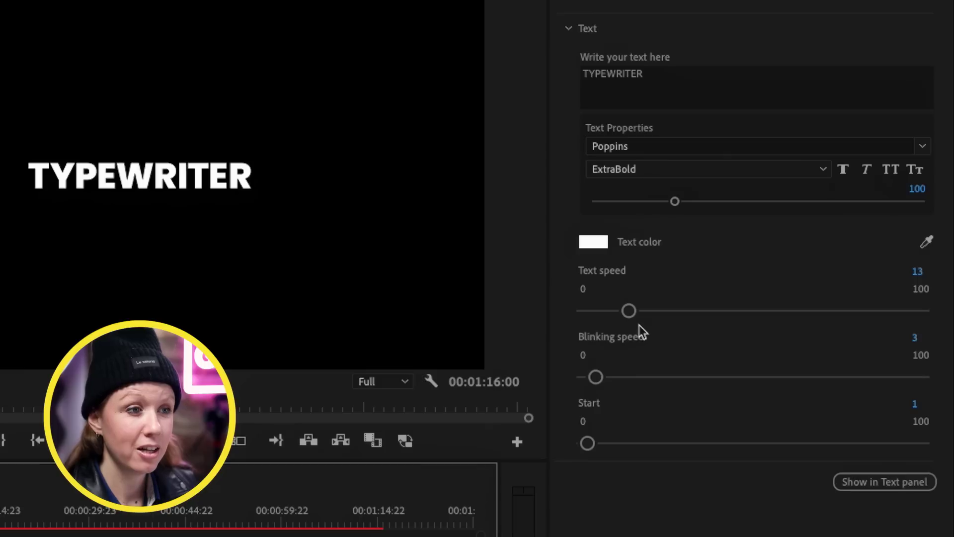
left_click_drag(631, 317, 599, 318)
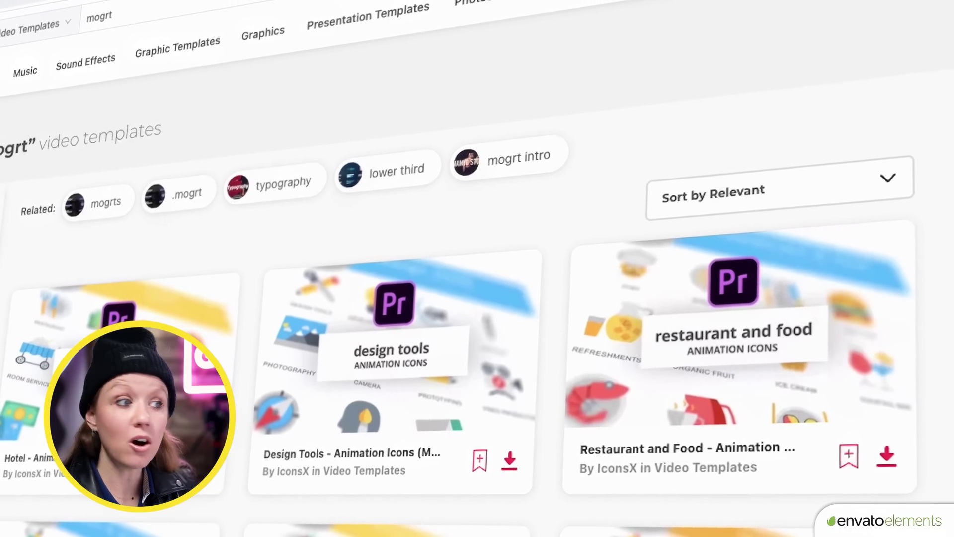
- Scroll the mogrt results, then visit the Music, Sound Effects and Graphic Templates sections
scroll(477, 298, "down", 8)
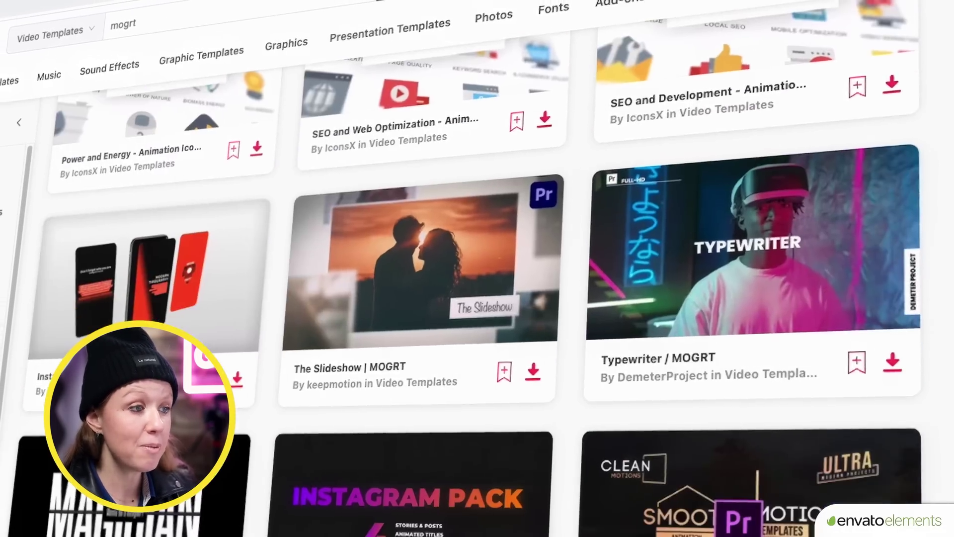
scroll(477, 298, "down", 5)
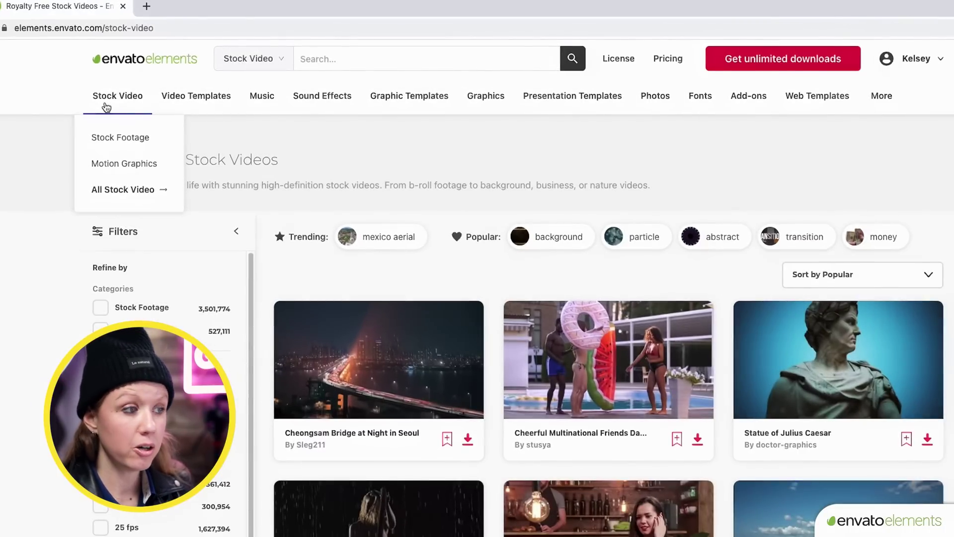
scroll(516, 368, "down", 9)
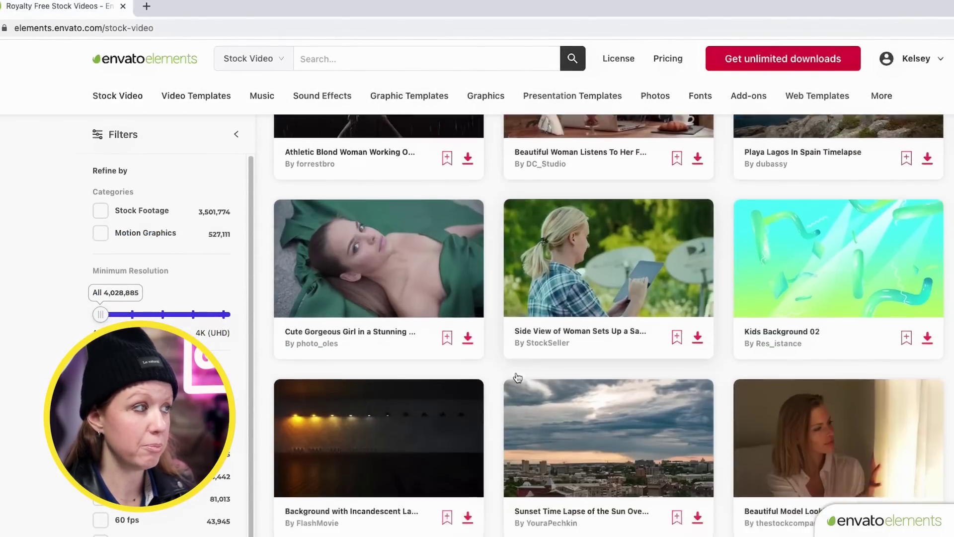
scroll(404, 295, "up", 7)
left_click(264, 97)
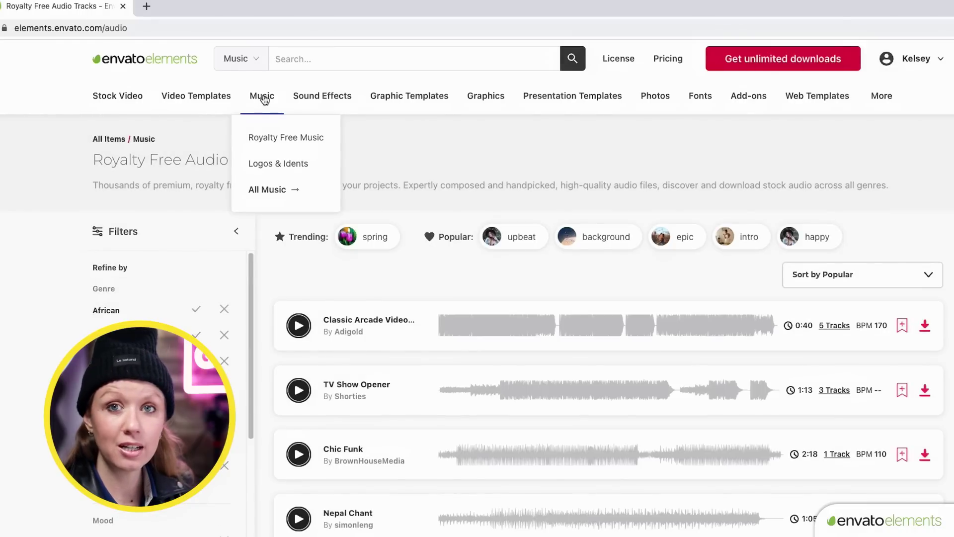
left_click(338, 94)
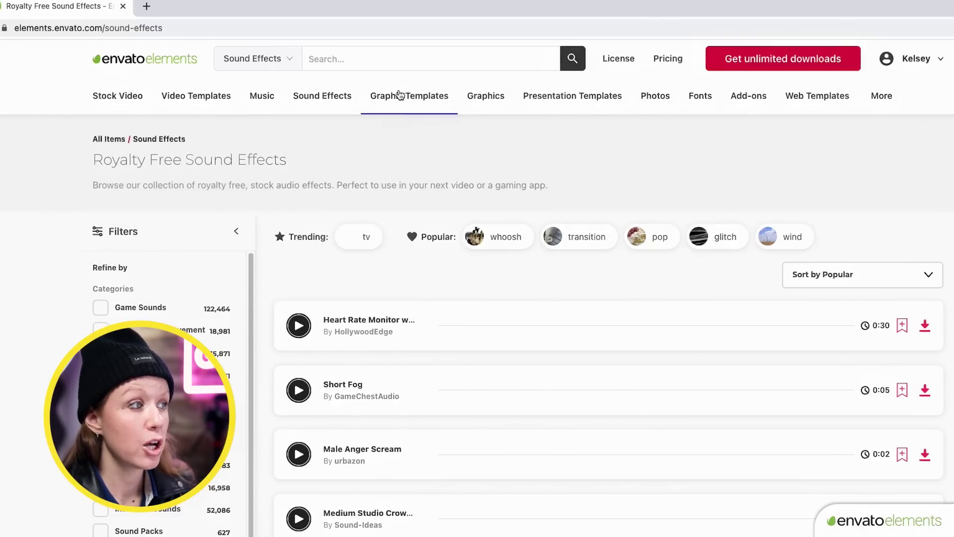
left_click(405, 95)
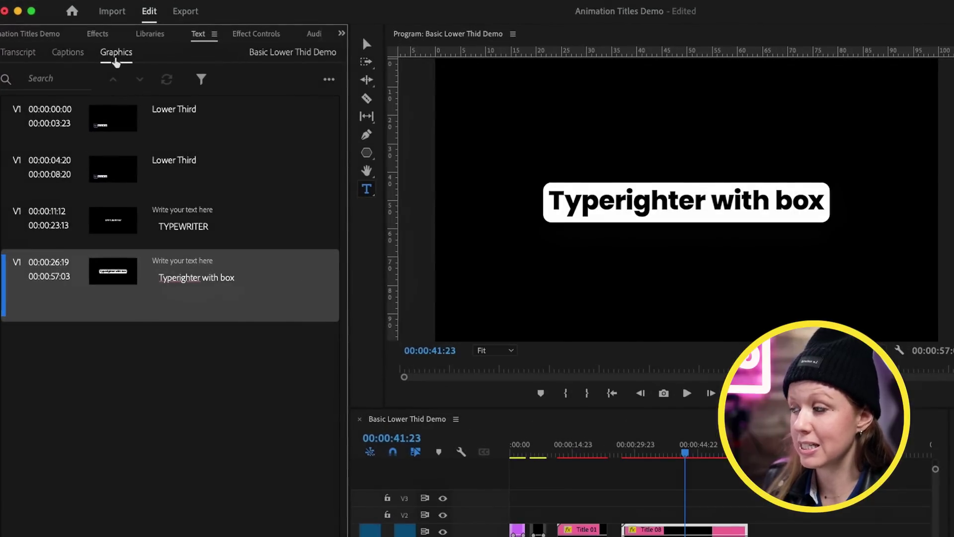
- Step through both Lower Thirds, TYPEWRITER and Typerighter with box, then show the Spell check options
left_click(169, 124)
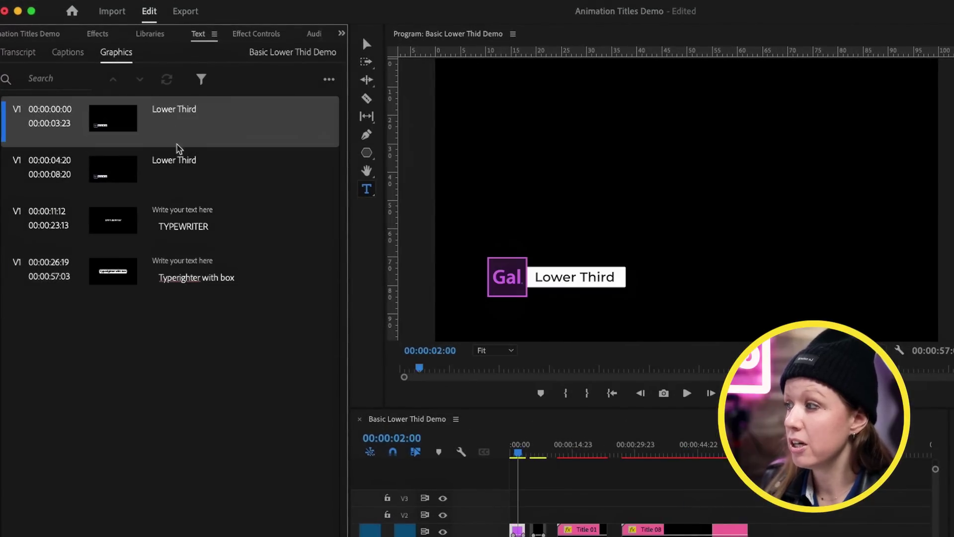
left_click(197, 166)
left_click(212, 236)
left_click(281, 307)
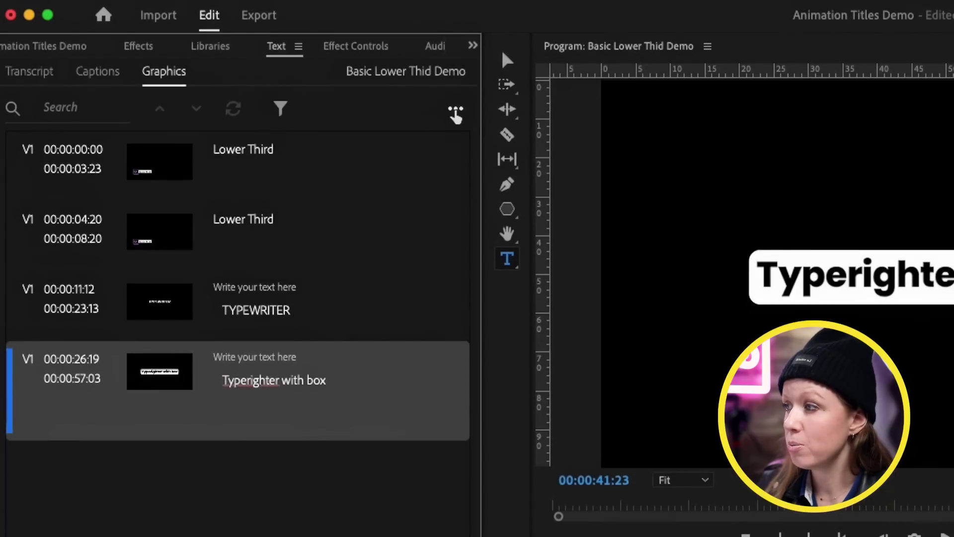
left_click(455, 108)
mouse_move(427, 262)
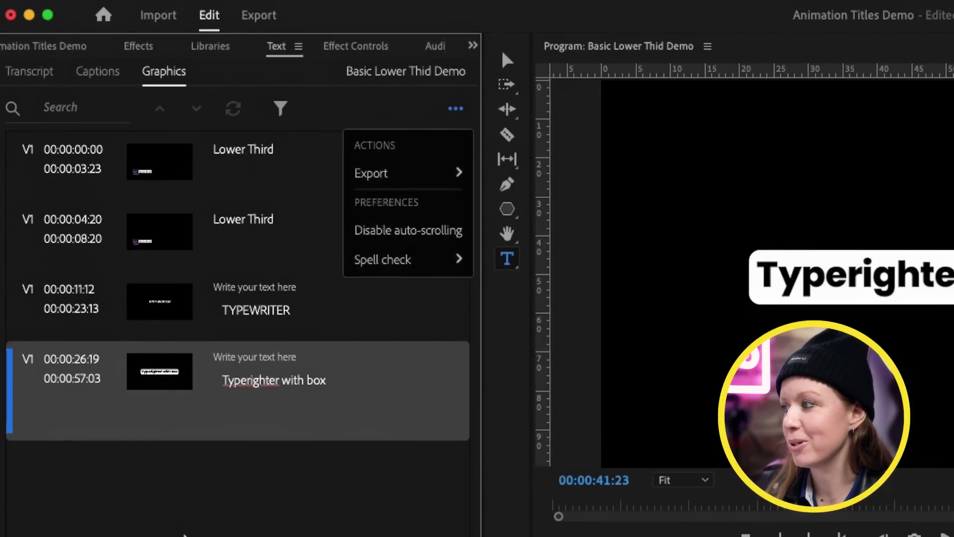
- Edit the 'Typerighter with box' title text in the Graphics tab to read 'Typewriter with box'
left_click(250, 394)
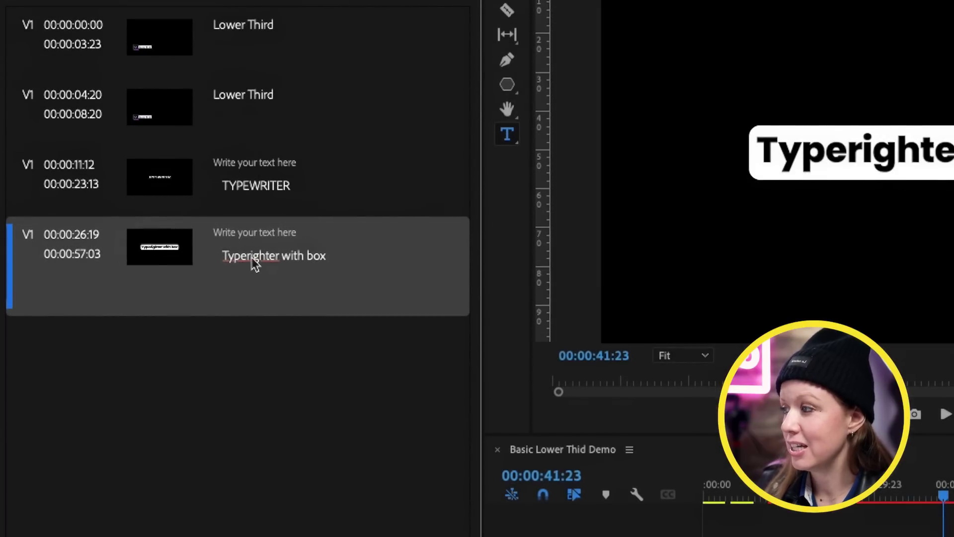
double_click(252, 256)
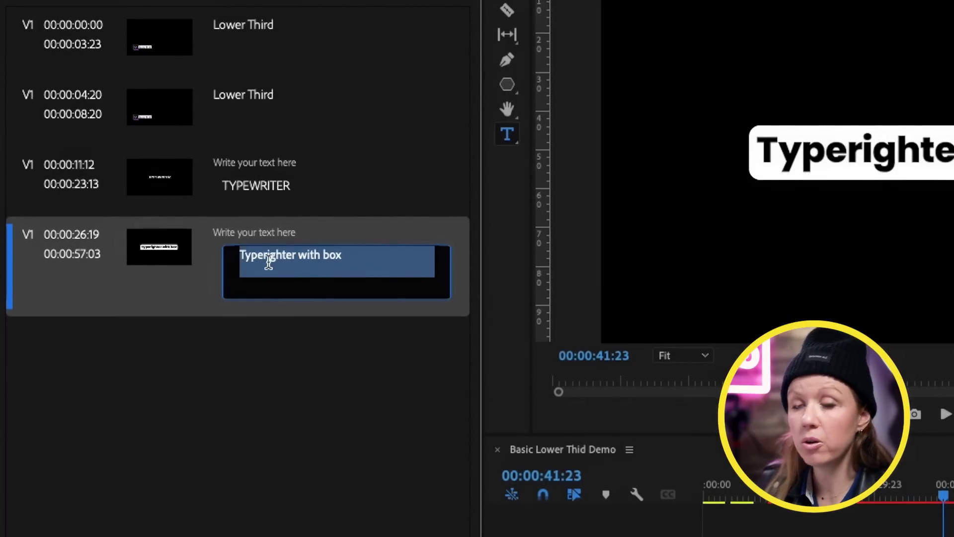
left_click(267, 262)
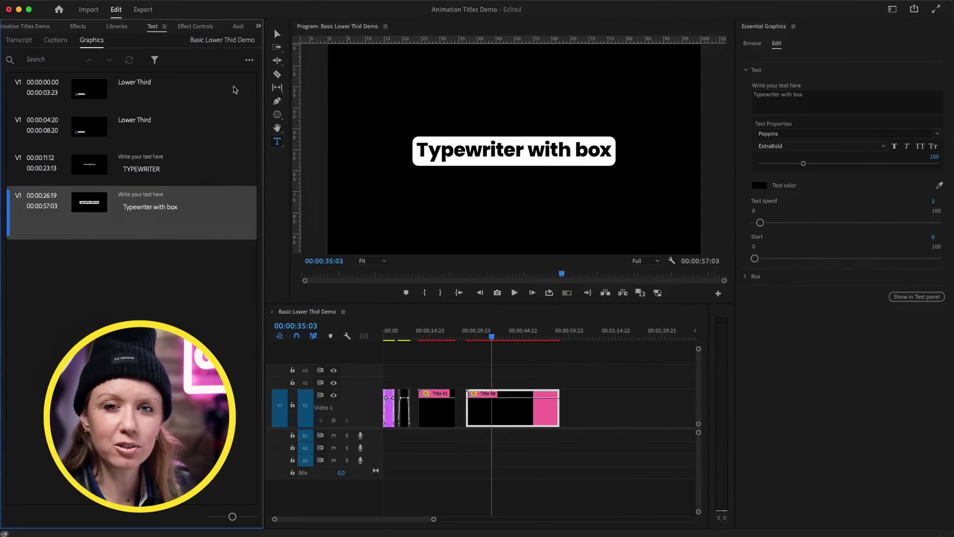
- Open Spell check settings from the graphics list's ••• menu, with English (United Kingdom) spelling on
left_click(249, 61)
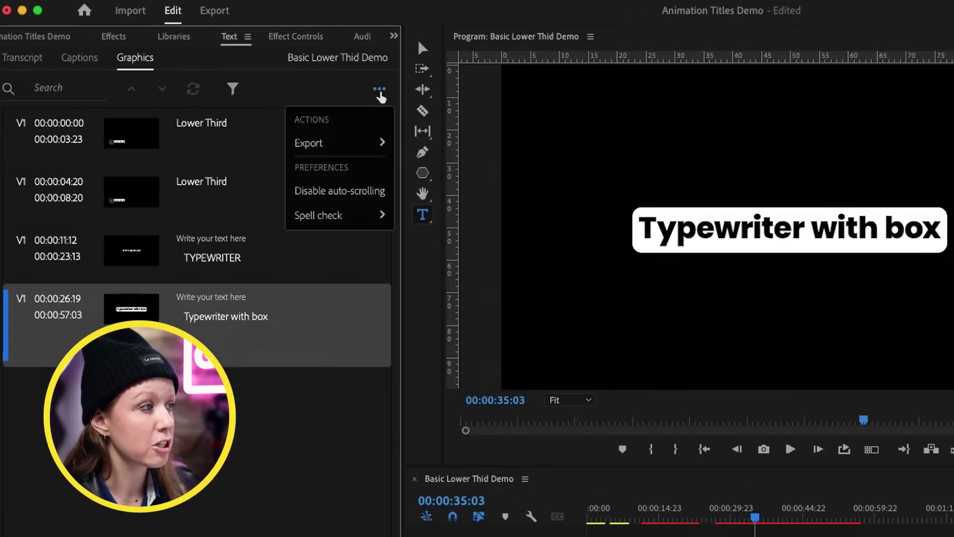
mouse_move(346, 219)
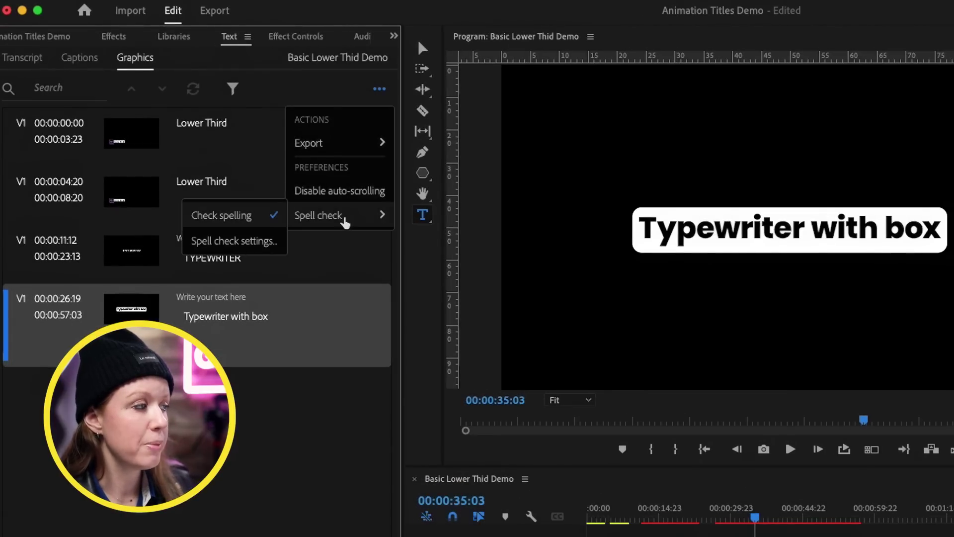
left_click(219, 241)
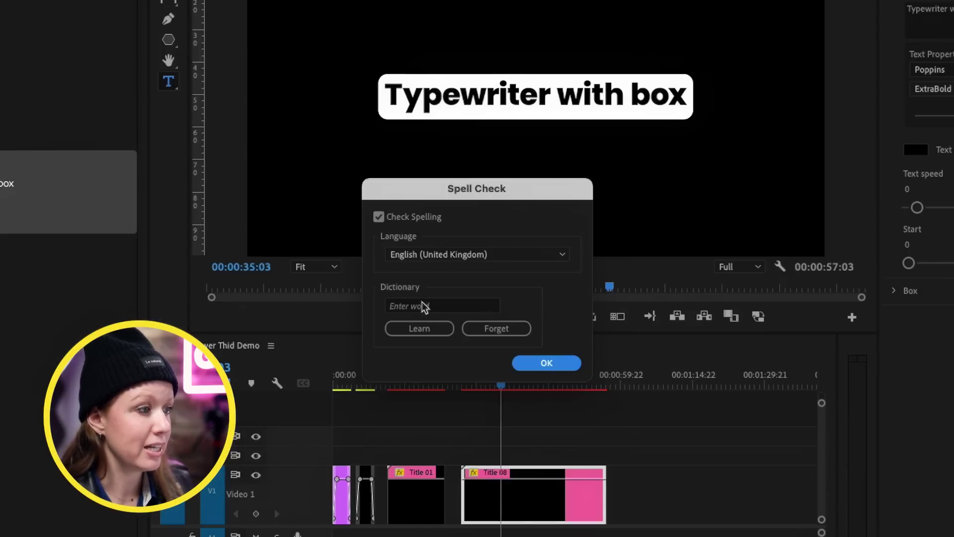